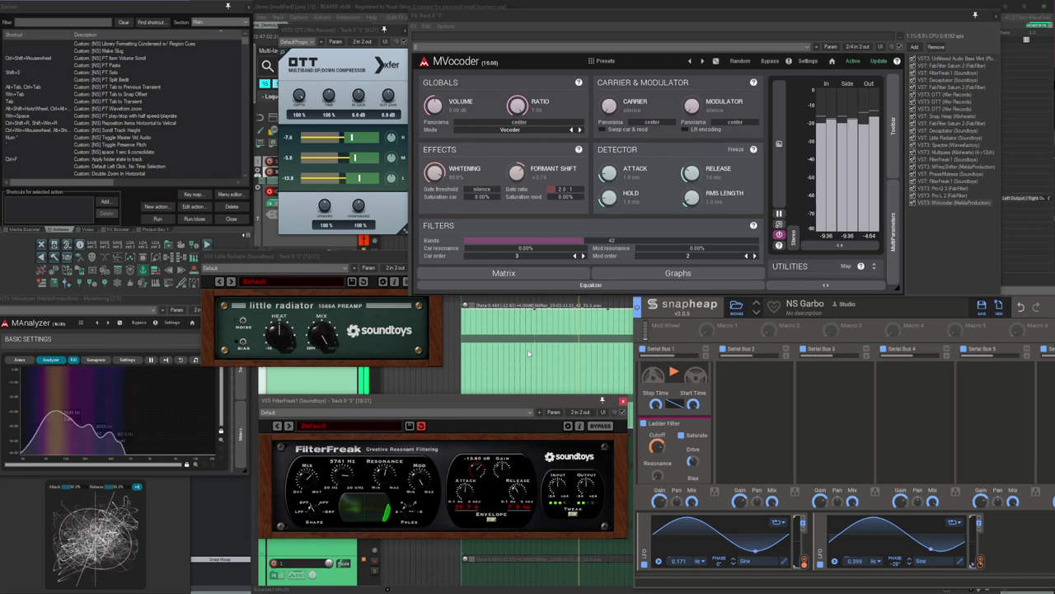
- Stop playback, paste a copy of the track 1 clip further along its lane, and place the edit cursor at the copy's start
key("space")
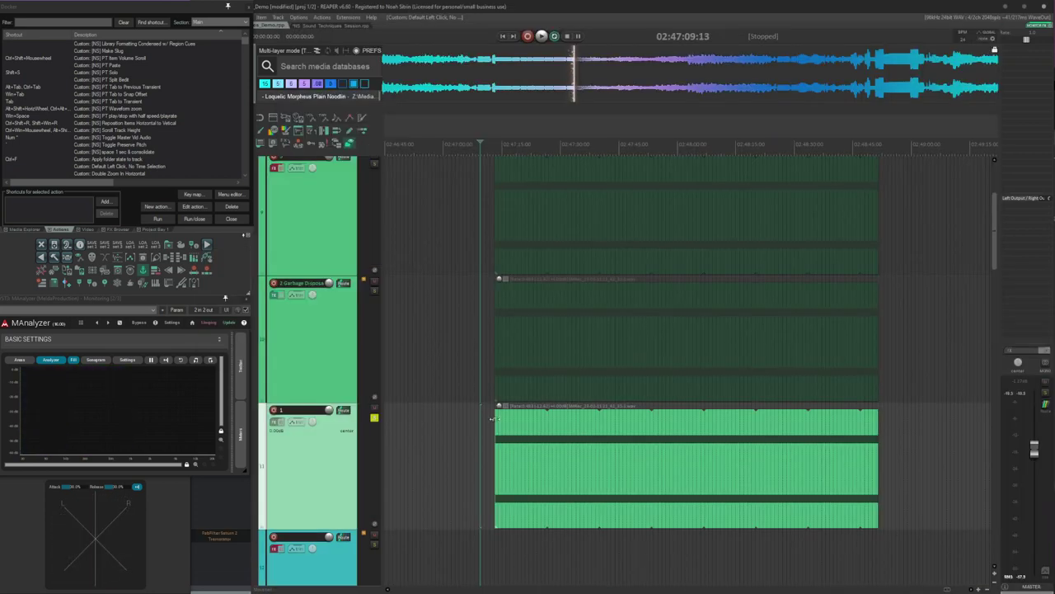
key("Tab")
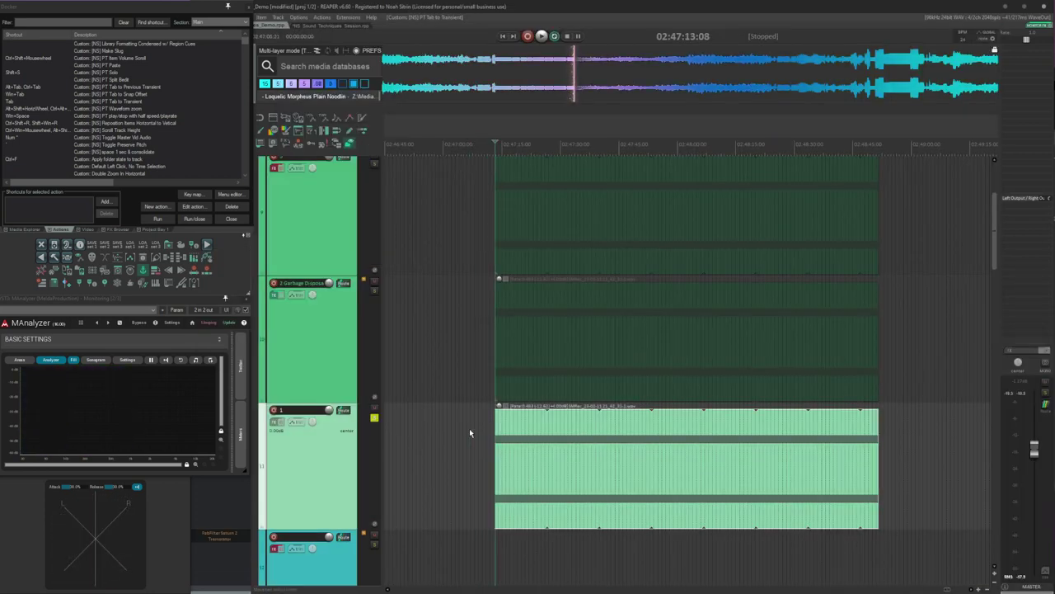
key("Tab")
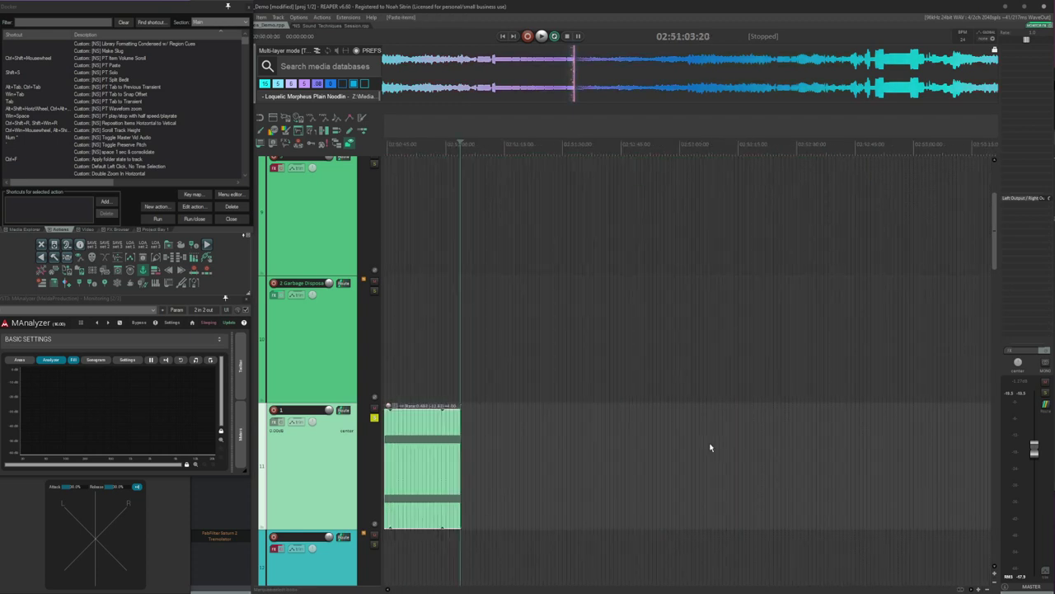
scroll(693, 465, "left", 5)
left_click(581, 452)
key("Tab")
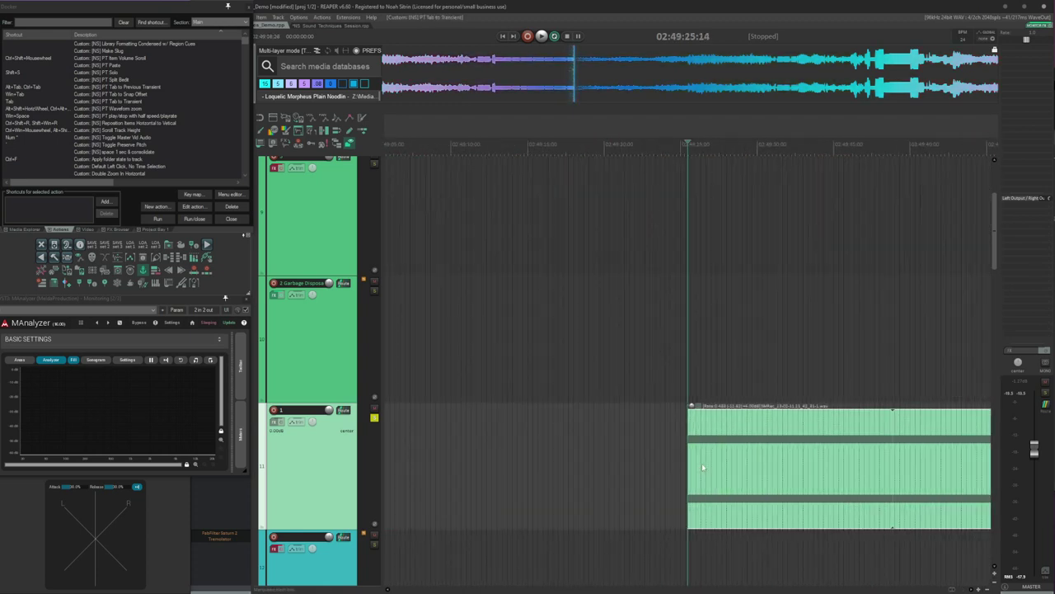
- Reset the pasted clip's playback rate to its original speed and audition it briefly
scroll(703, 467, "right", 2)
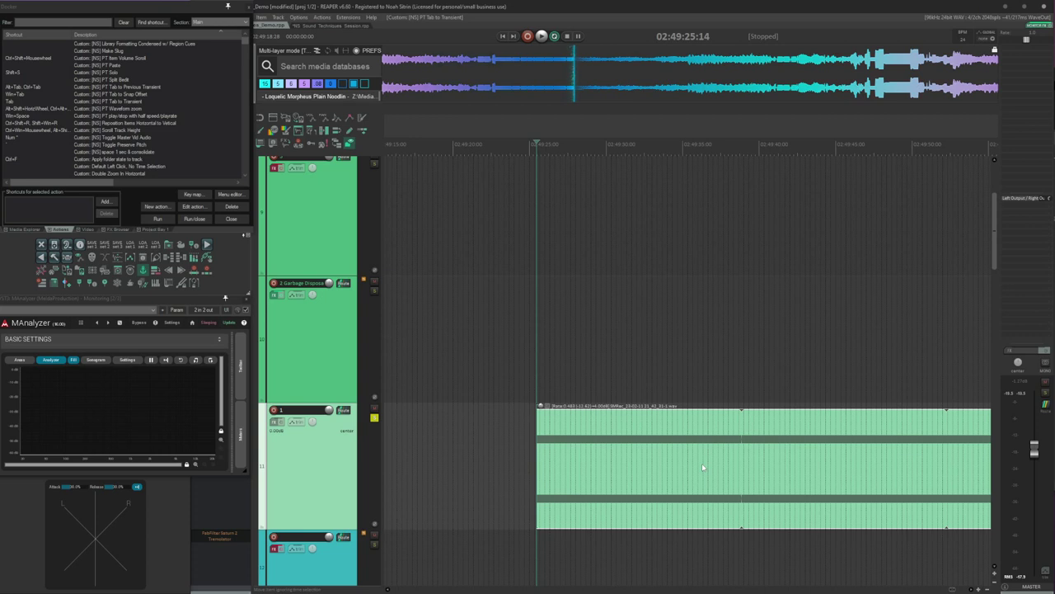
scroll(703, 466, "right", 1)
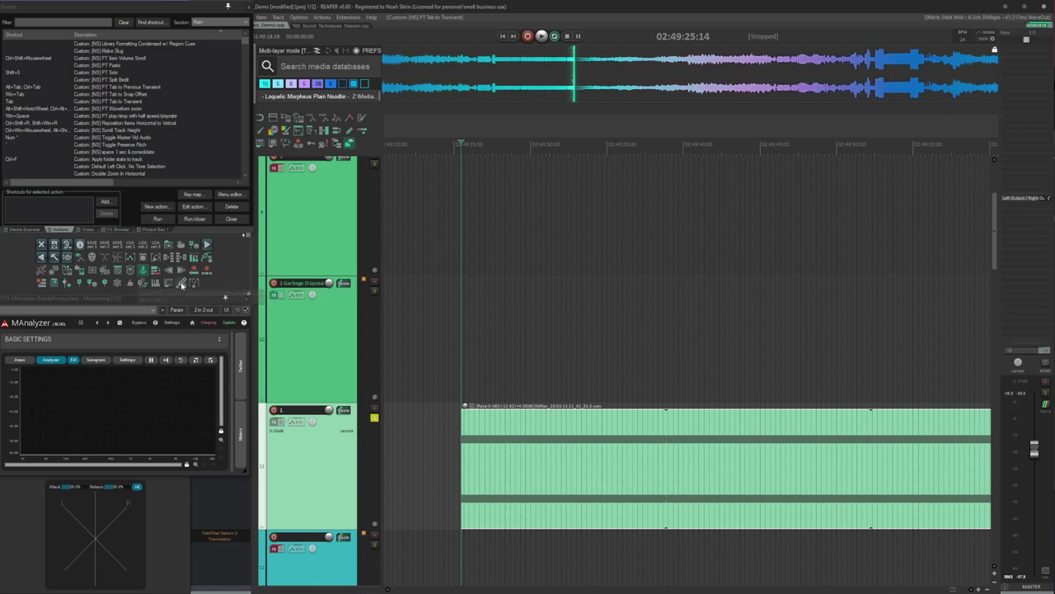
key("space")
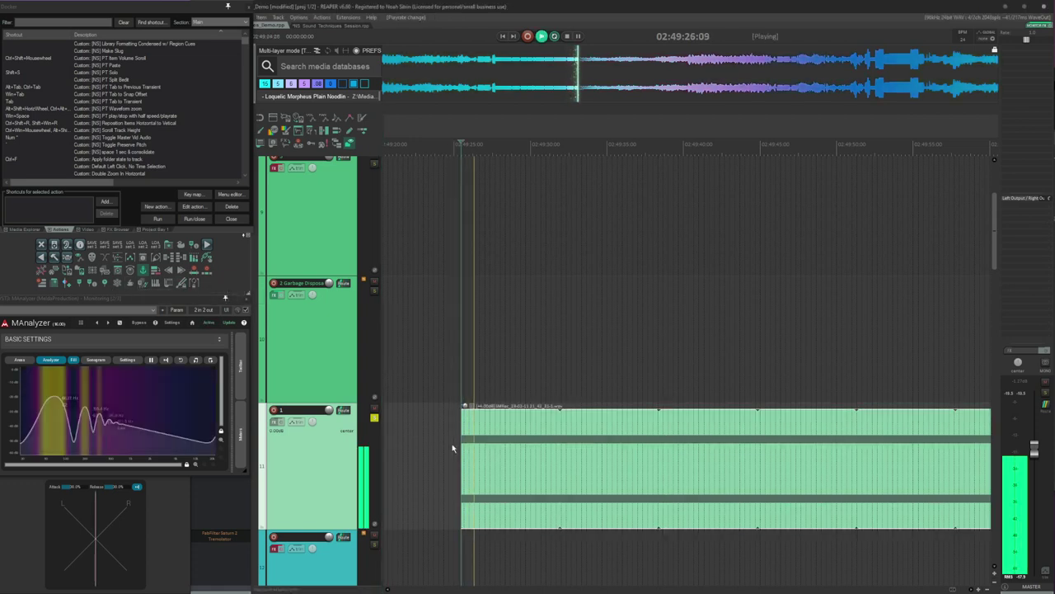
key("space")
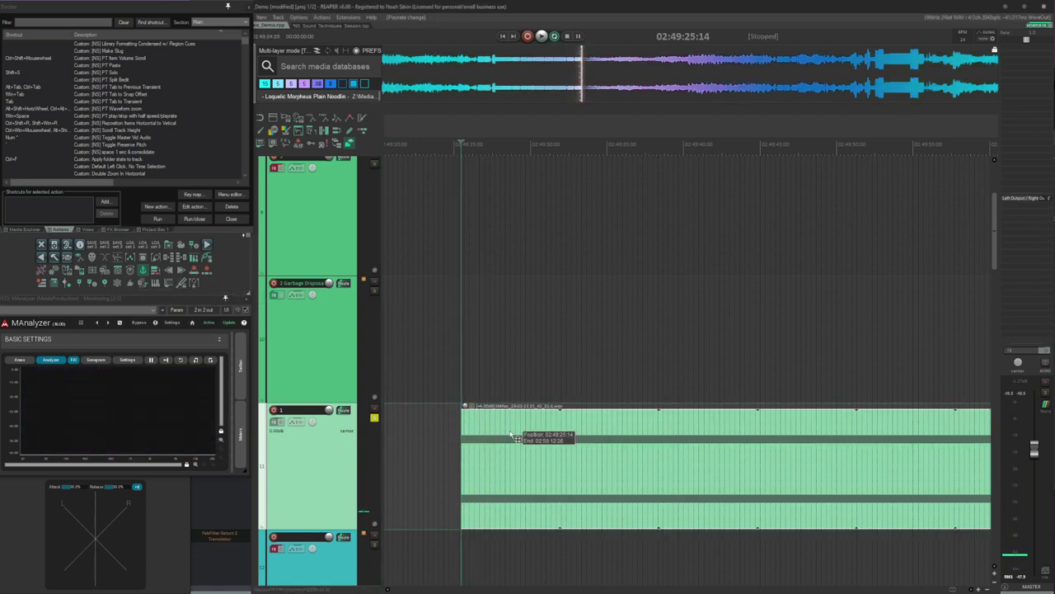
- Delete the pasted copy of the clip from track 1
left_click(510, 434)
key("s")
scroll(544, 436, "down", 3)
key("Delete")
- Return the edit cursor to the start of the original clip on track 1 and audition the slowed audio
scroll(590, 438, "left", 5)
scroll(590, 439, "left", 4)
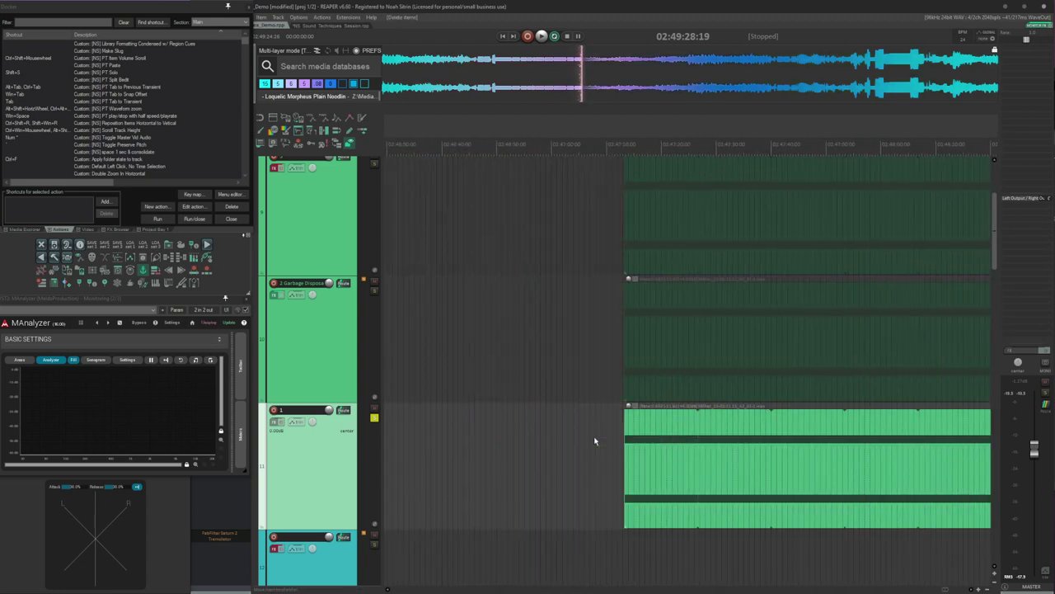
scroll(595, 441, "right", 1)
key("Tab")
scroll(636, 454, "left", 2)
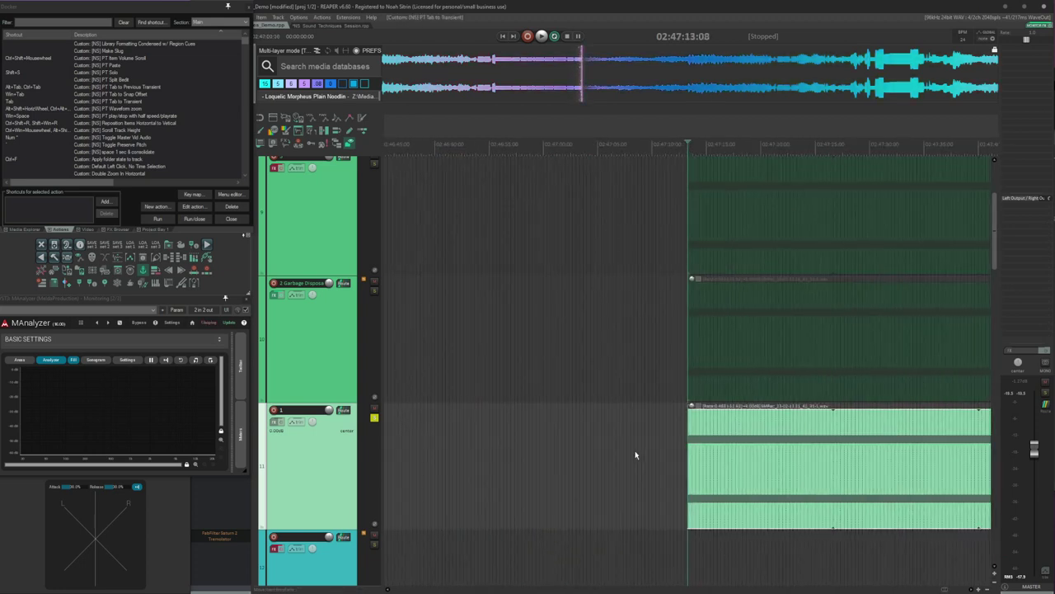
scroll(635, 453, "right", 2)
key("super+space")
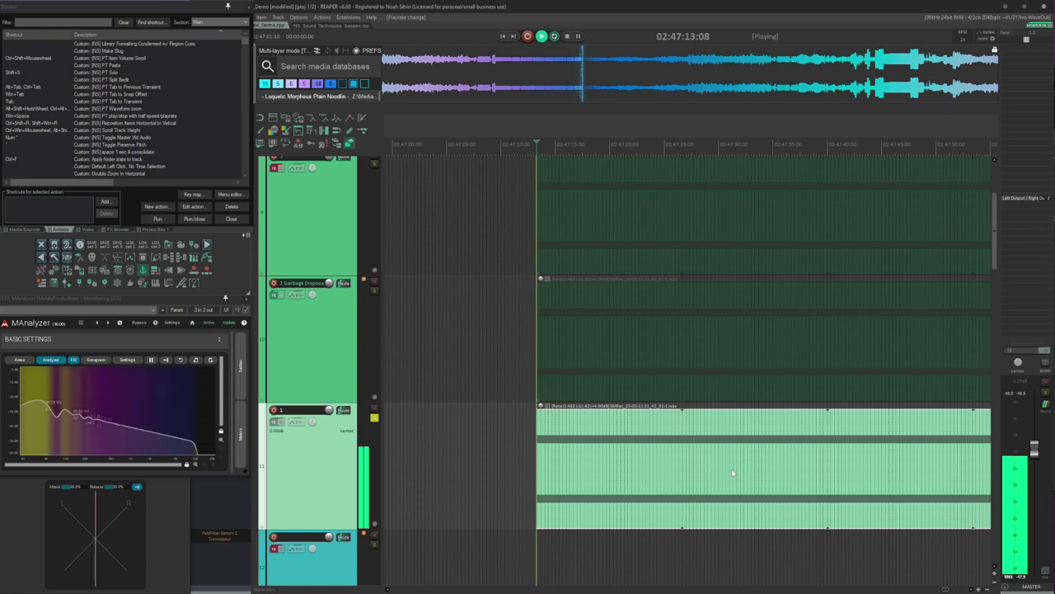
key("super+space")
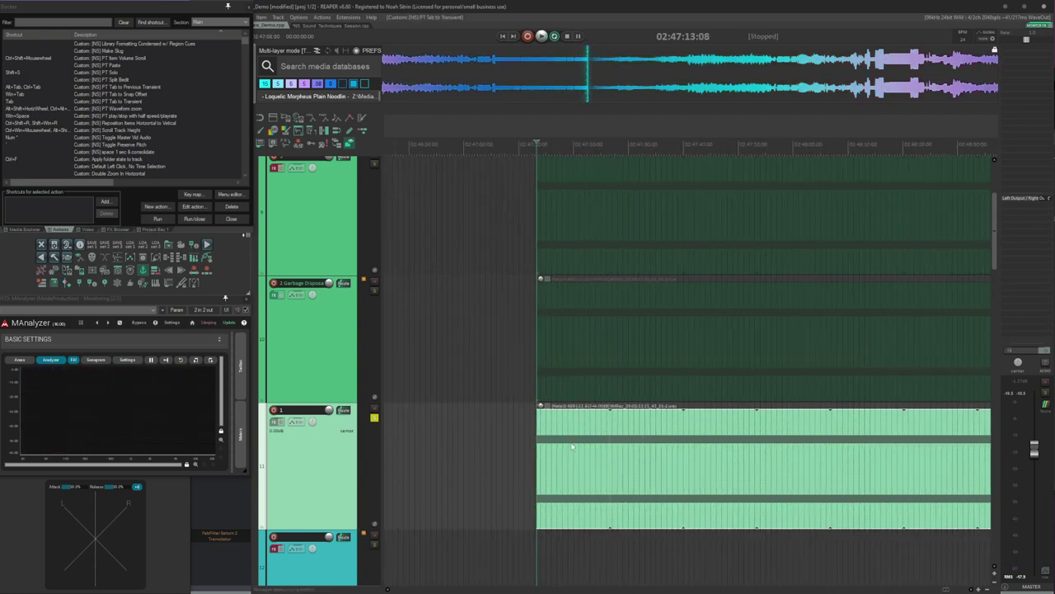
- Insert the Snap Heap effect on track 1
scroll(573, 447, "down", 2)
key("q")
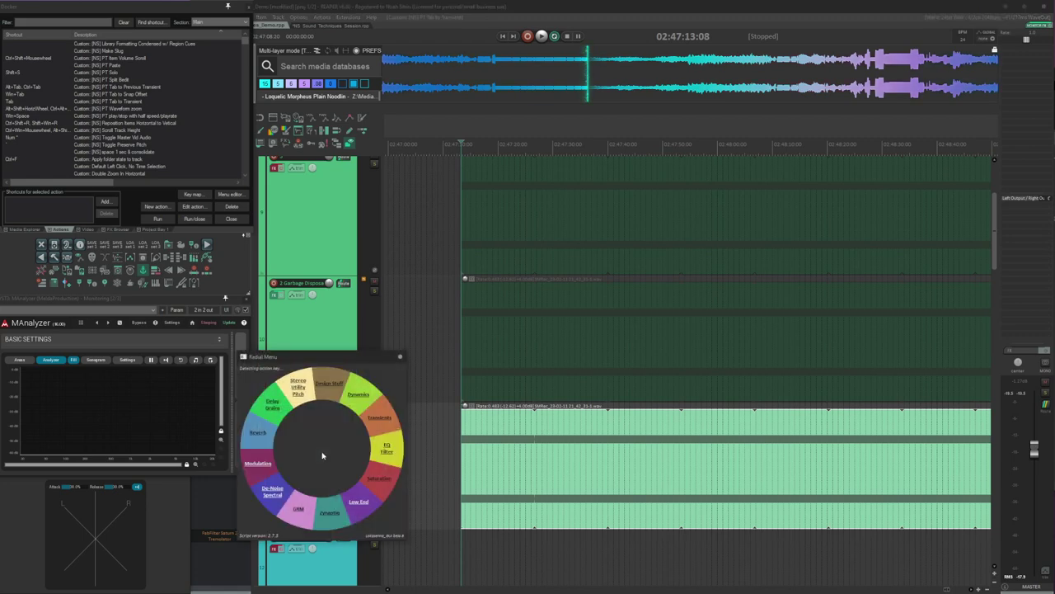
left_click(331, 394)
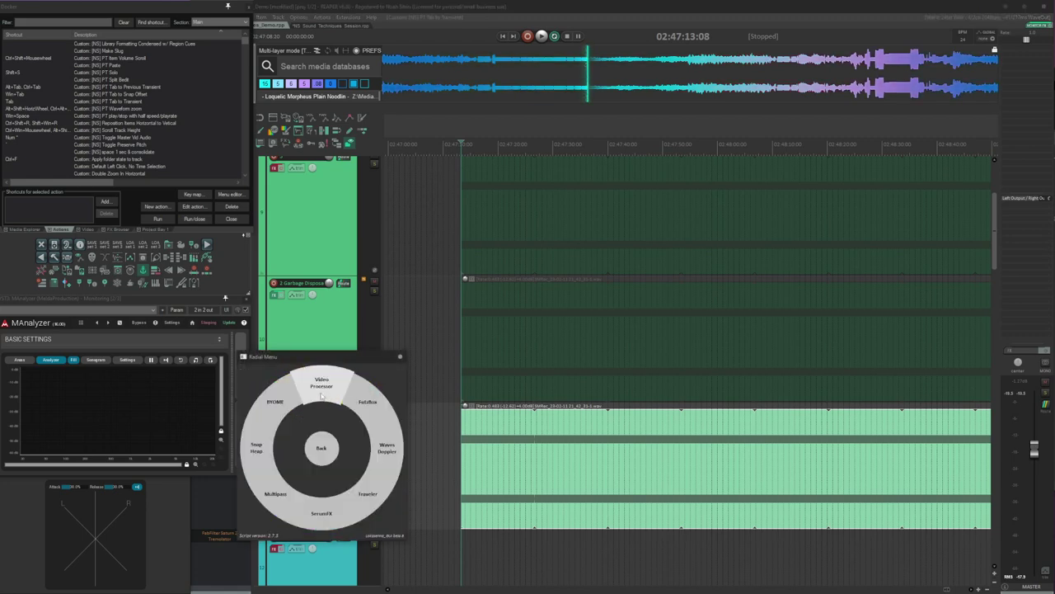
left_click(271, 448)
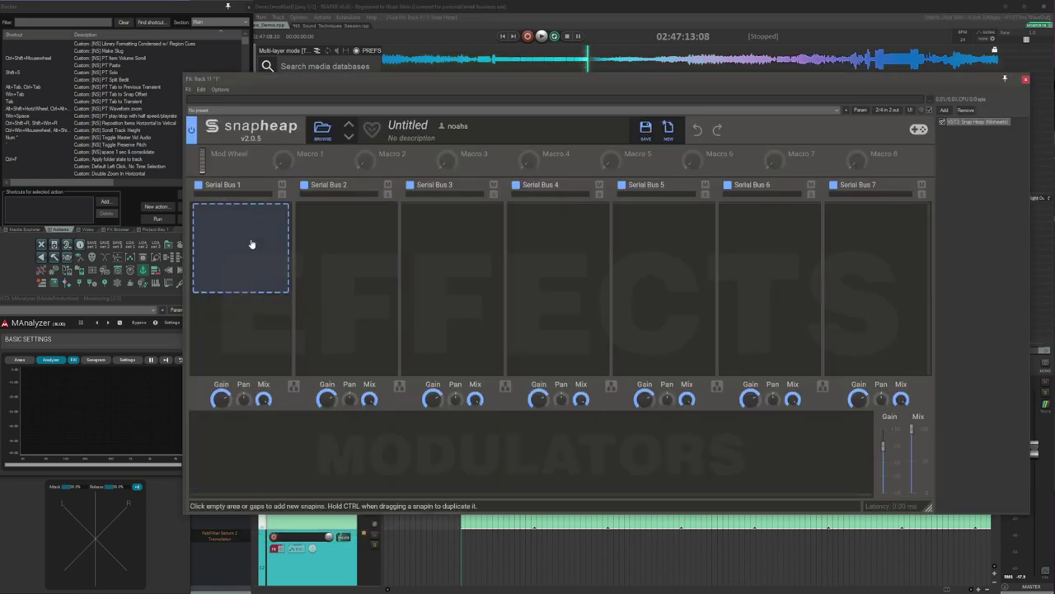
- Add a Tape Stop effect to Serial Bus 1 and an LFO to the modulators area
left_click(252, 244)
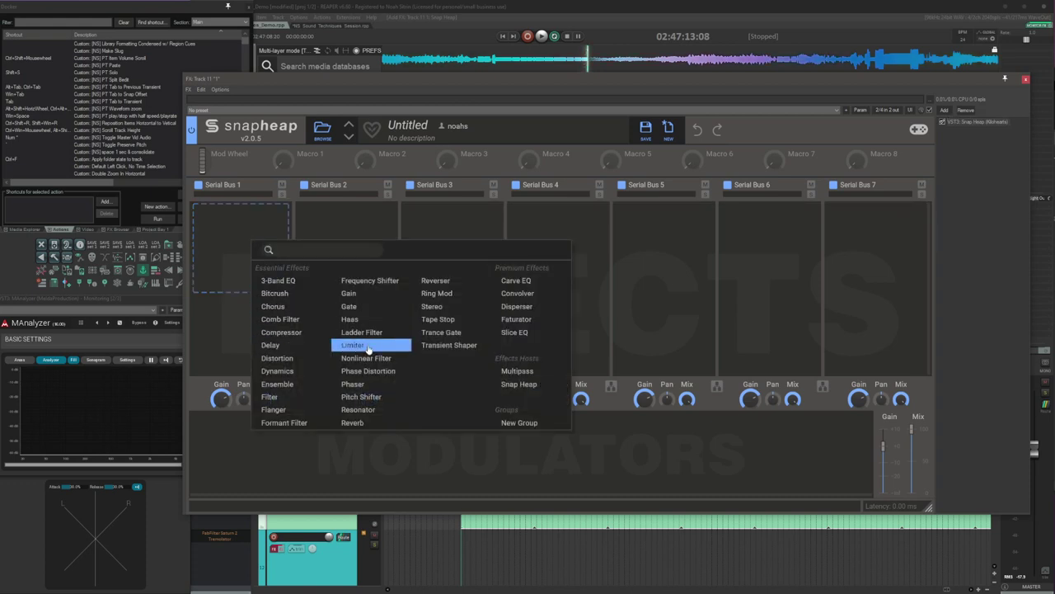
left_click(438, 319)
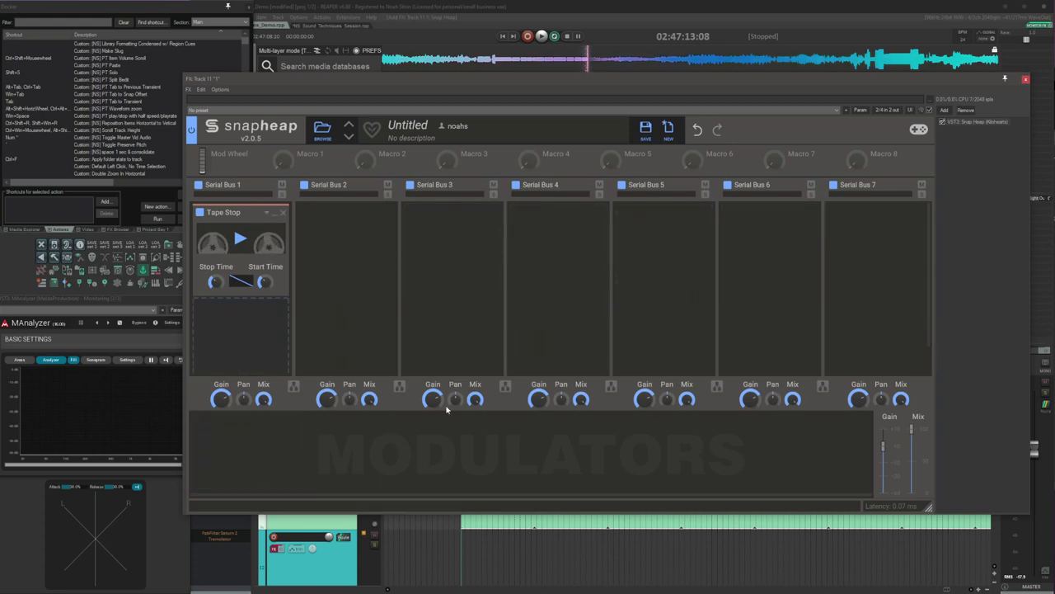
left_click(289, 438)
left_click(307, 416)
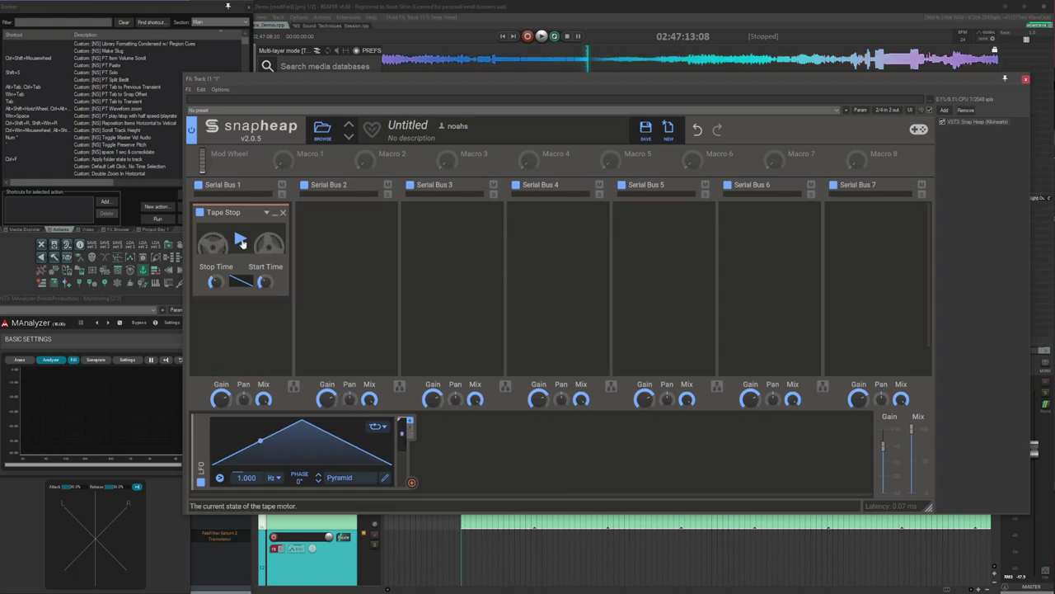
- Play the clip while stopping and restarting the Tape Stop motor to hear its effect
key("space")
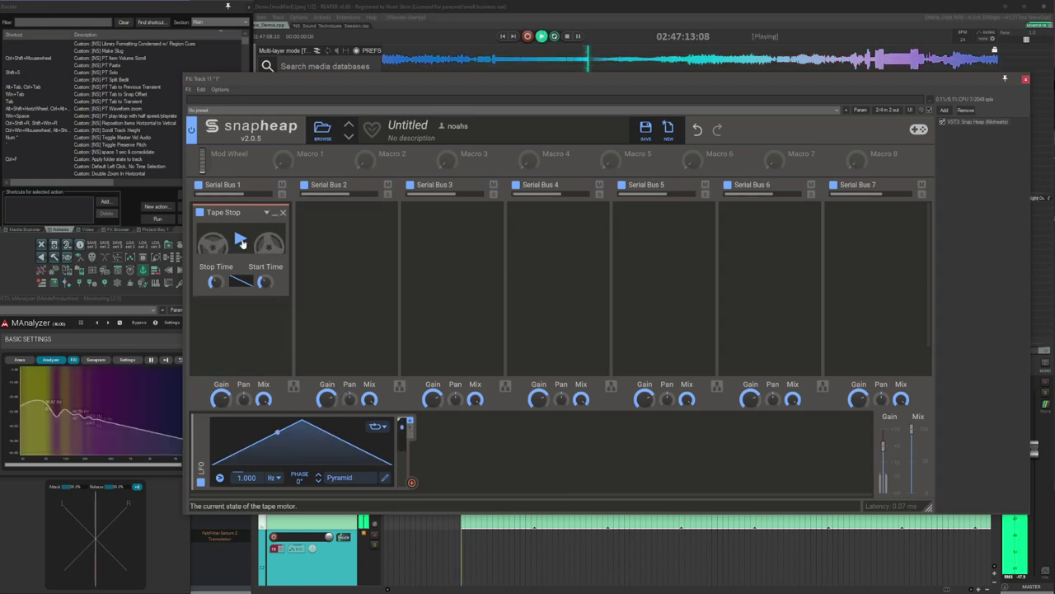
left_click(240, 240)
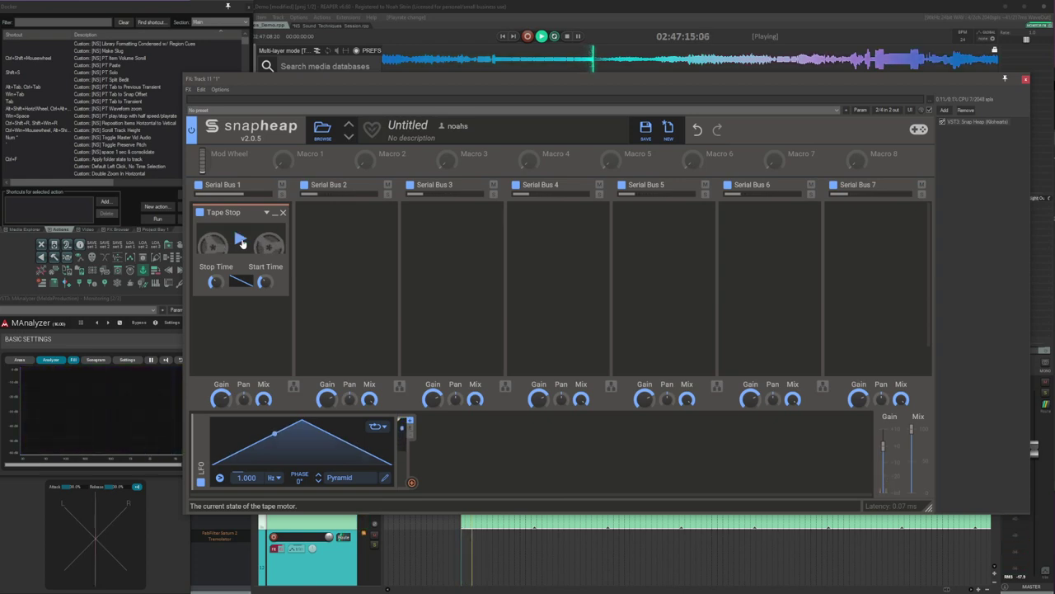
left_click(240, 240)
key("space")
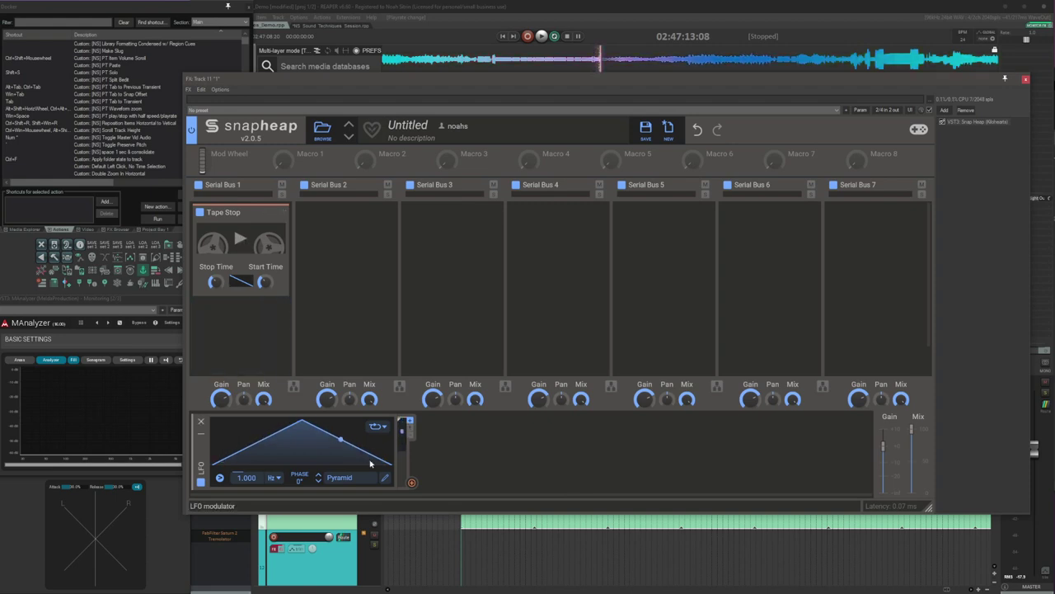
- Modulate the Tape Stop motor with the LFO at 0.243 Hz and lengthen the stop and start times while auditioning
left_click_drag(412, 483, 252, 278)
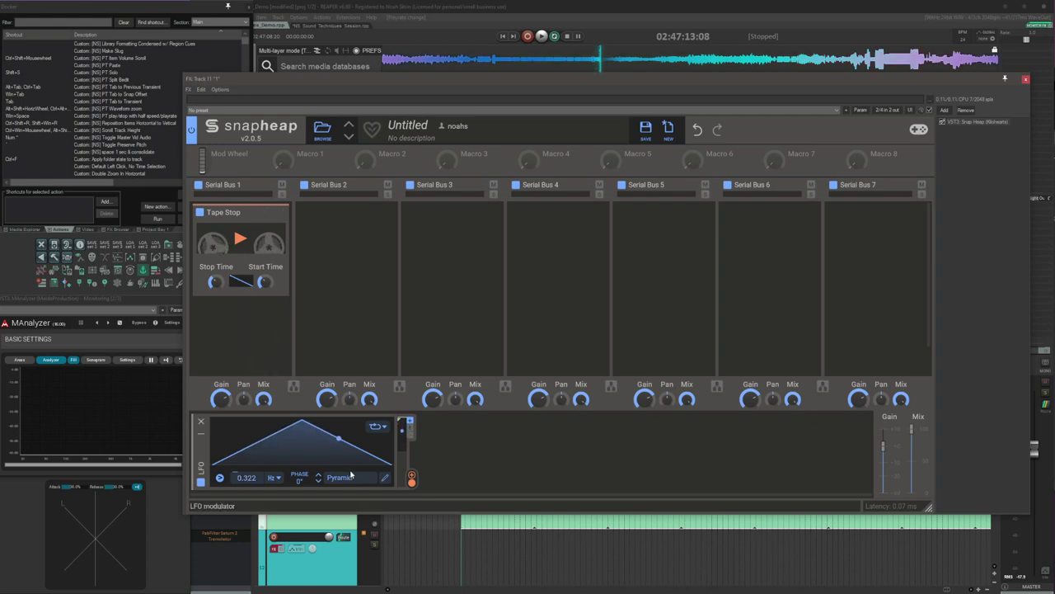
mouse_move(214, 282)
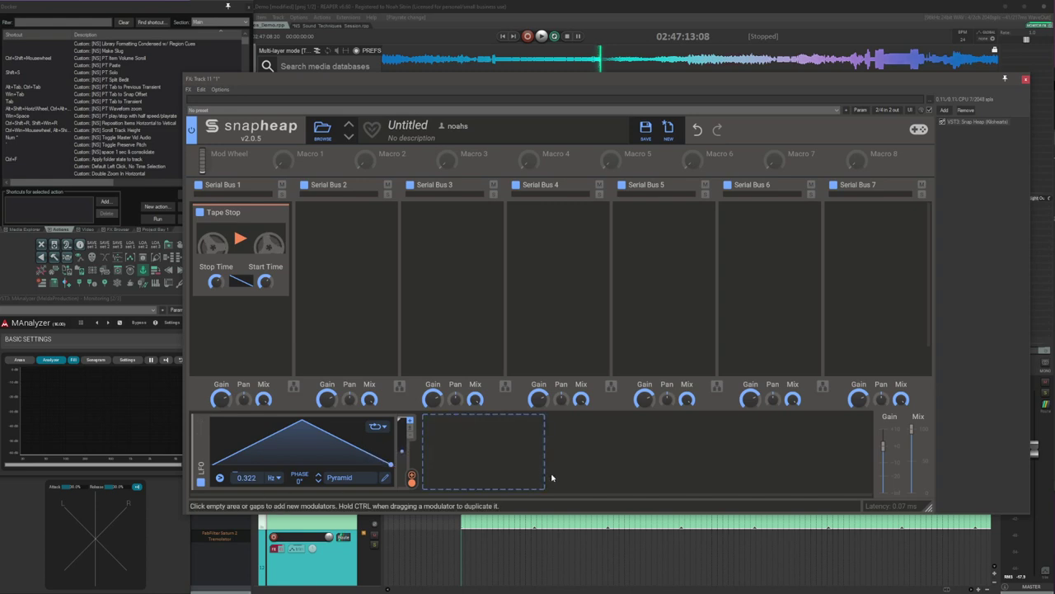
key("space")
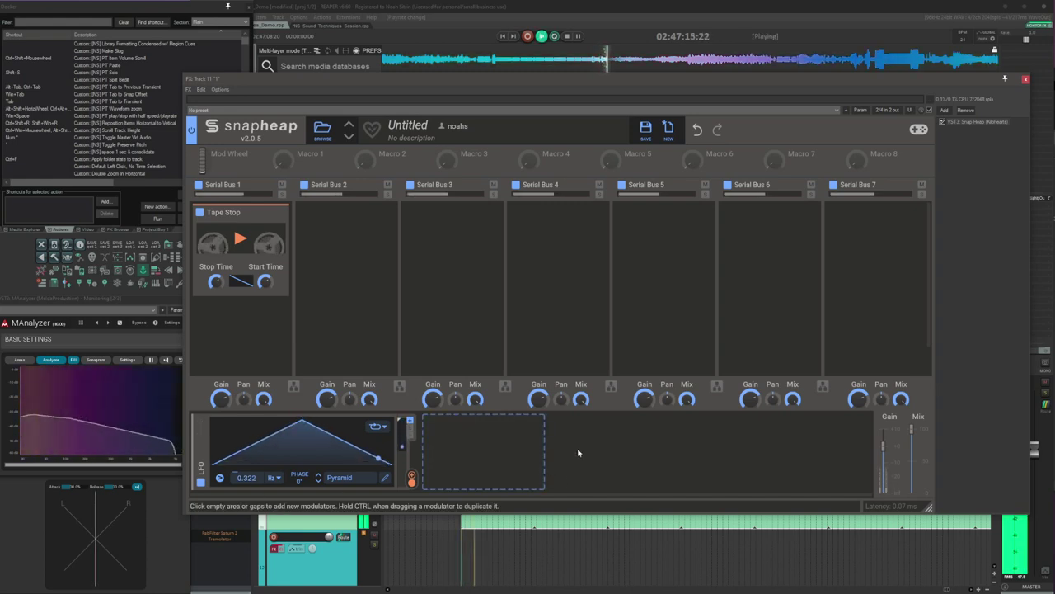
key("space")
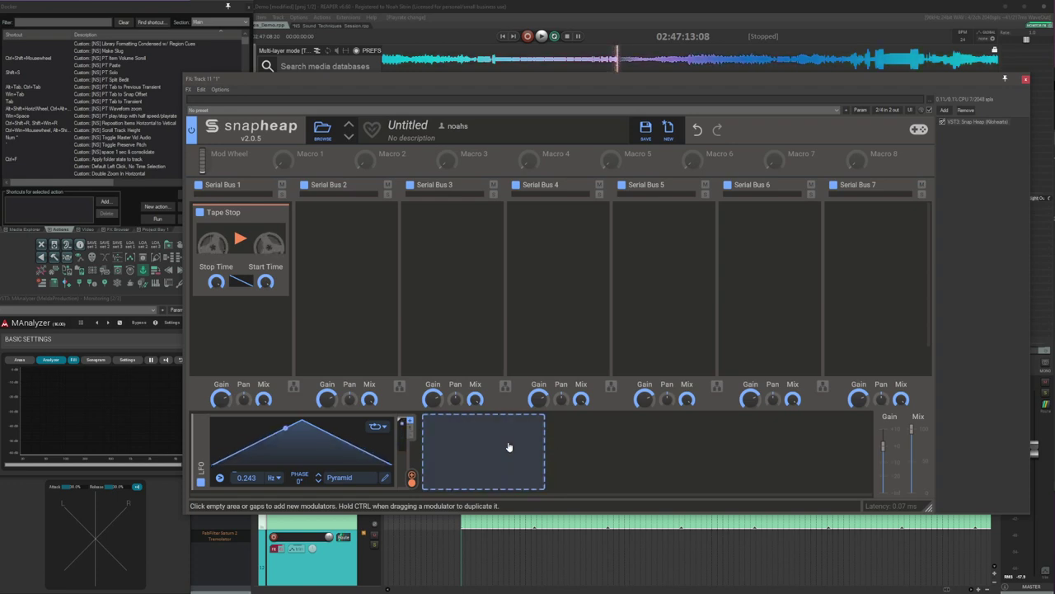
- Audition the LFO-driven Tape Stop on the clip and close track 1's effects window
key("space")
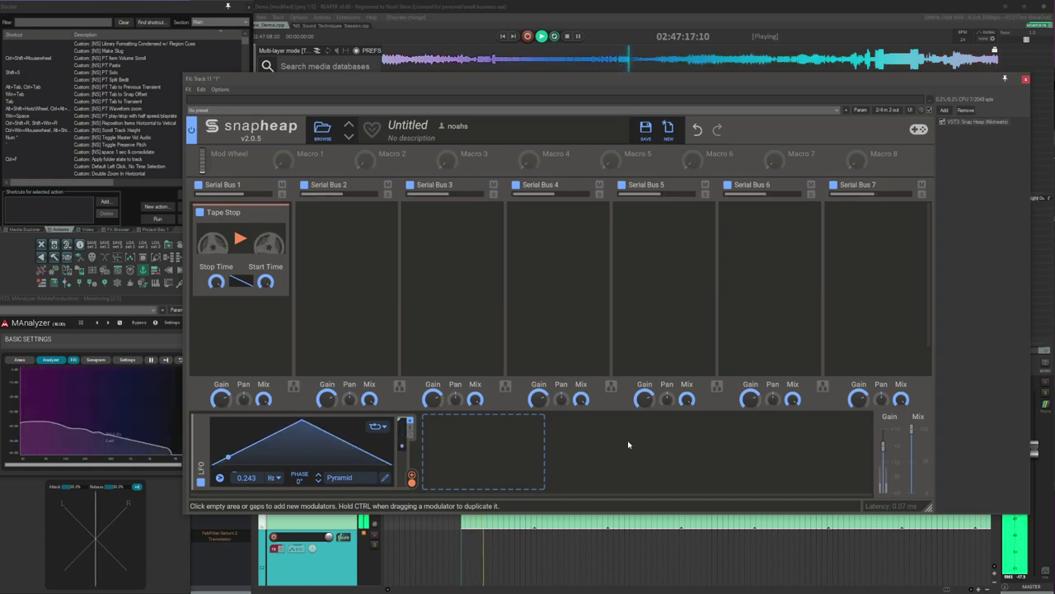
key("space")
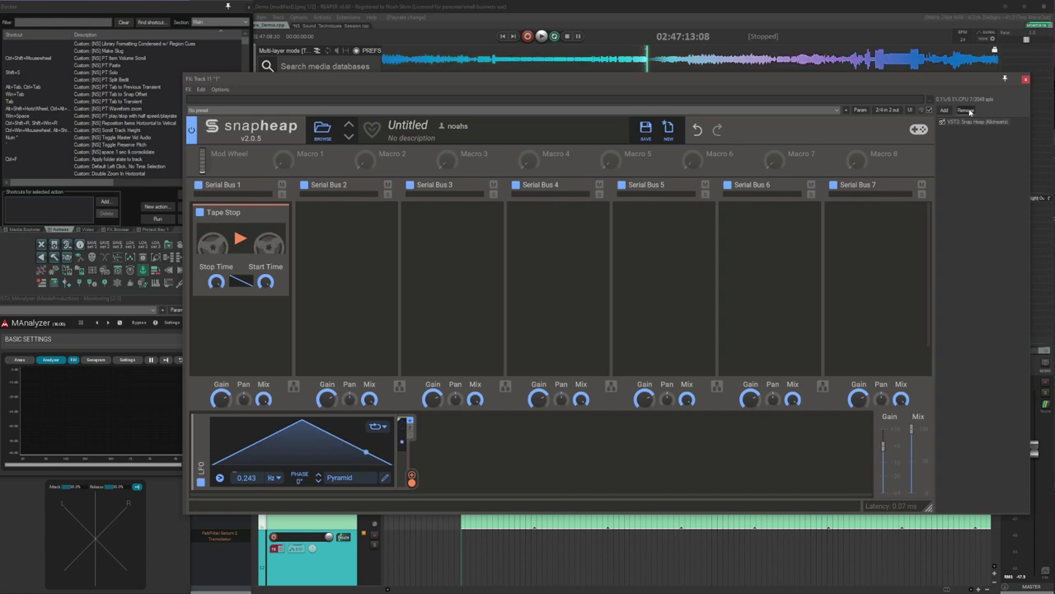
left_click(1026, 80)
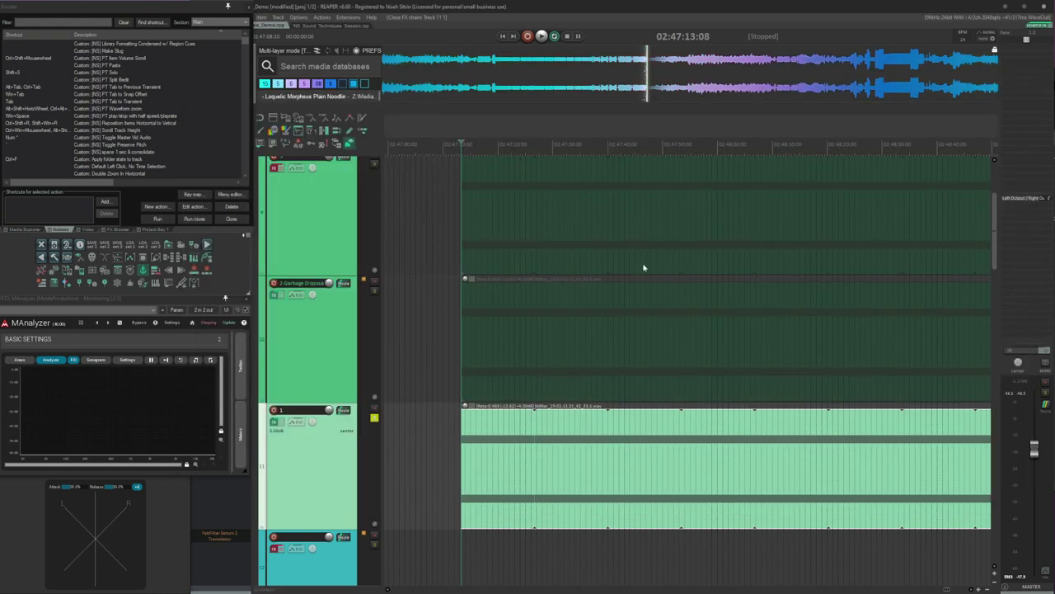
- Select the clip on the 2 Garbage Disposal track and solo that track exclusively
left_click(433, 330)
key("Tab")
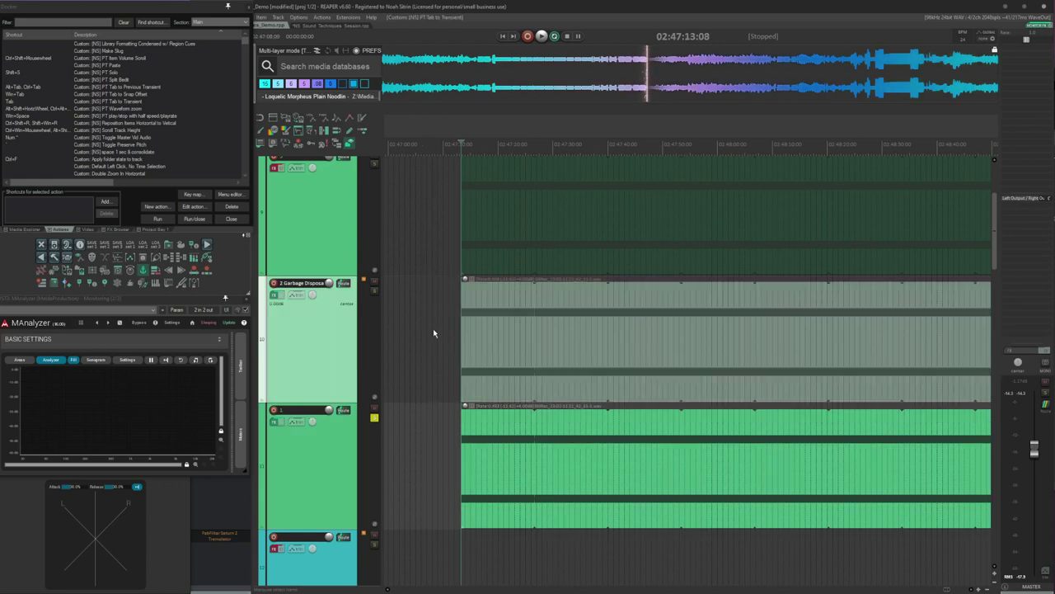
key("shift+s")
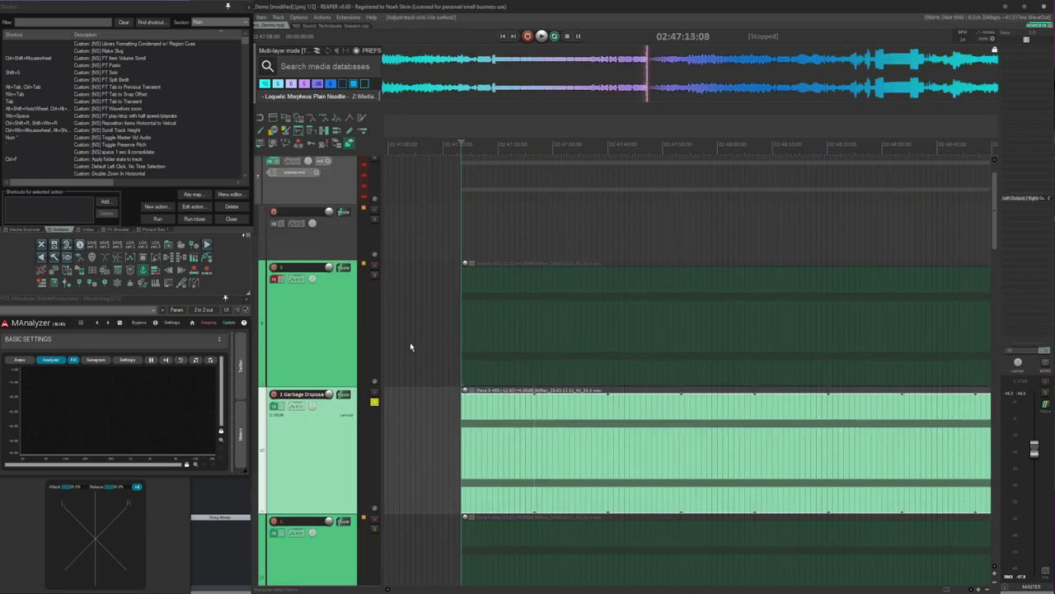
- Open Multipass on the Garbage Disposal track, enlarge its window, and examine the square LFOs driving the three Tape Stops
left_click(274, 294)
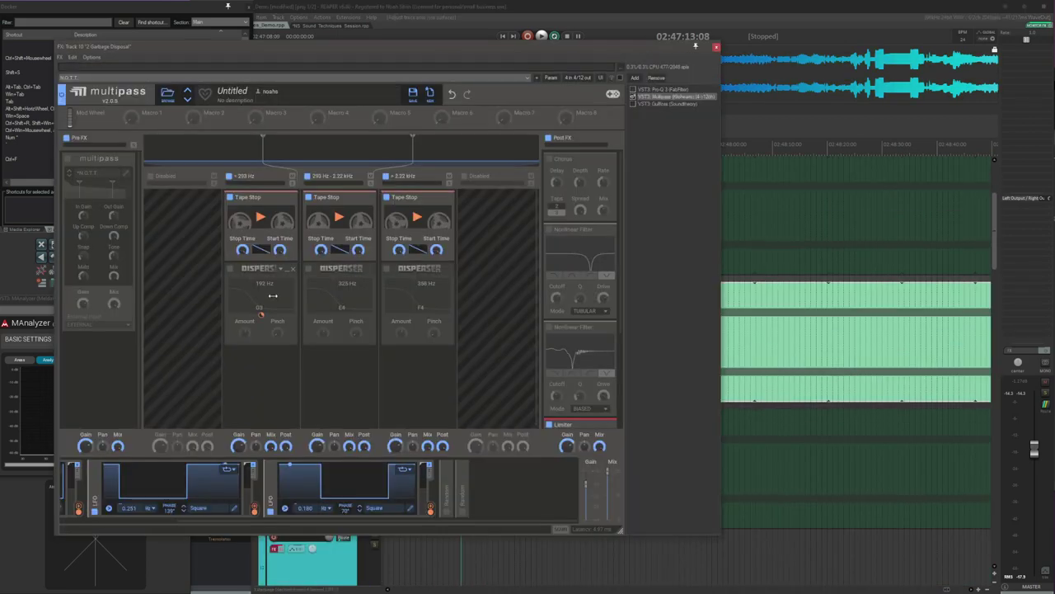
left_click_drag(498, 46, 665, 37)
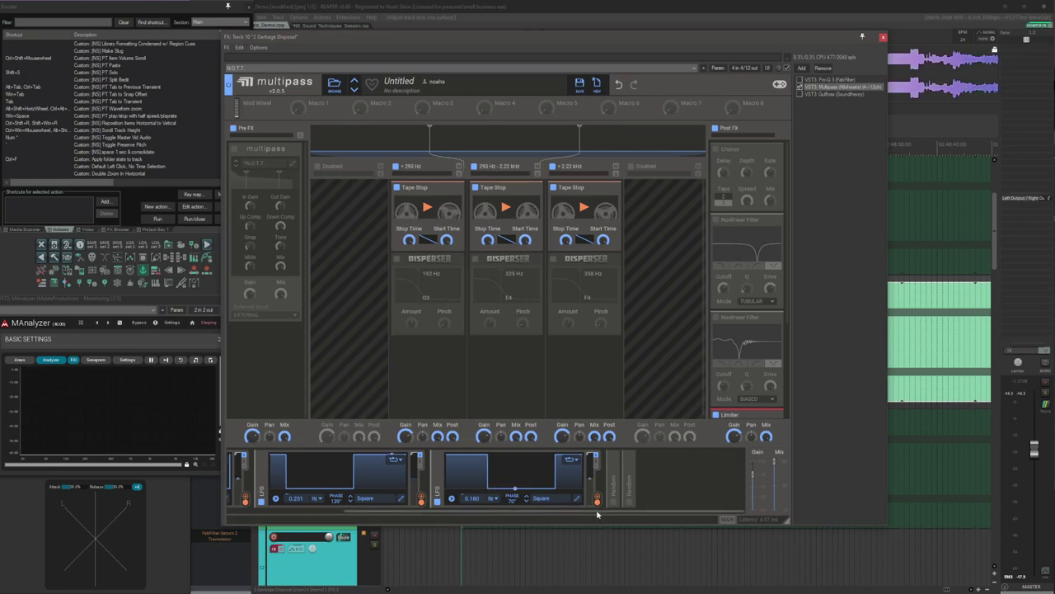
left_click_drag(598, 512, 502, 504)
left_click_drag(785, 519, 915, 554)
left_click_drag(579, 37, 544, 29)
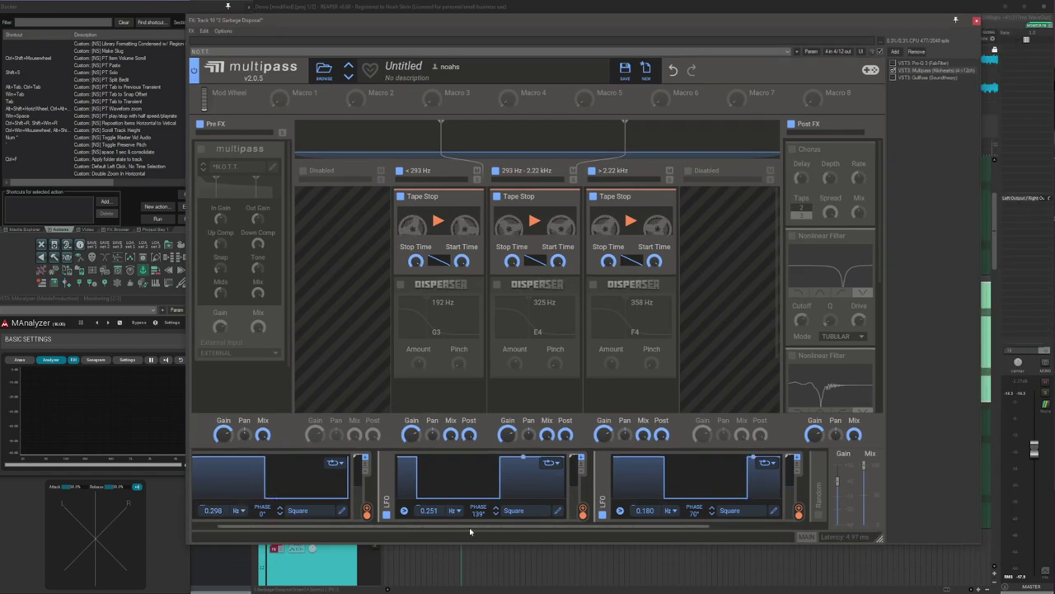
left_click_drag(468, 527, 362, 521)
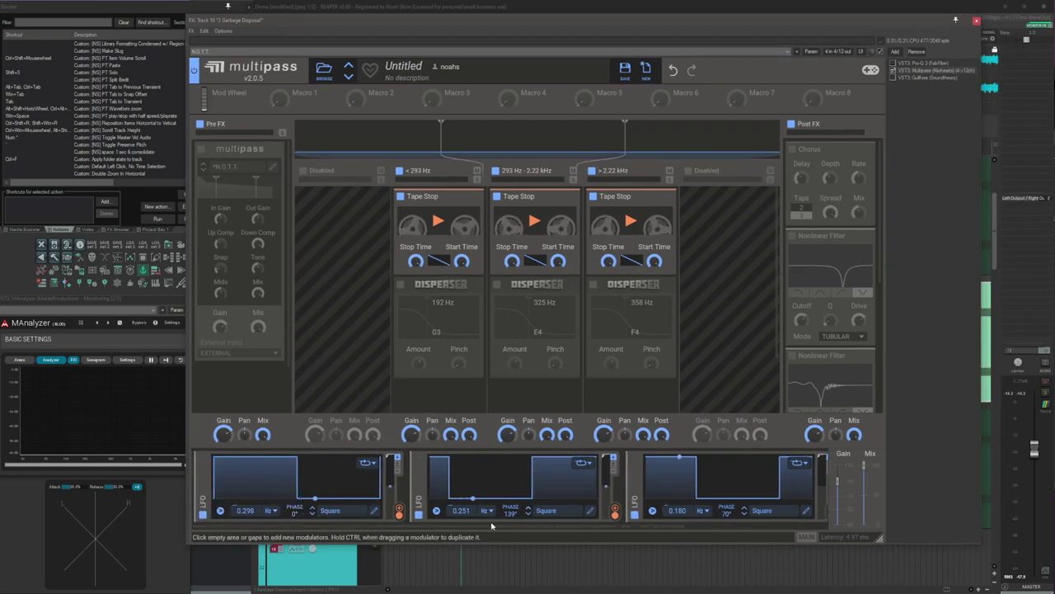
left_click_drag(508, 527, 585, 528)
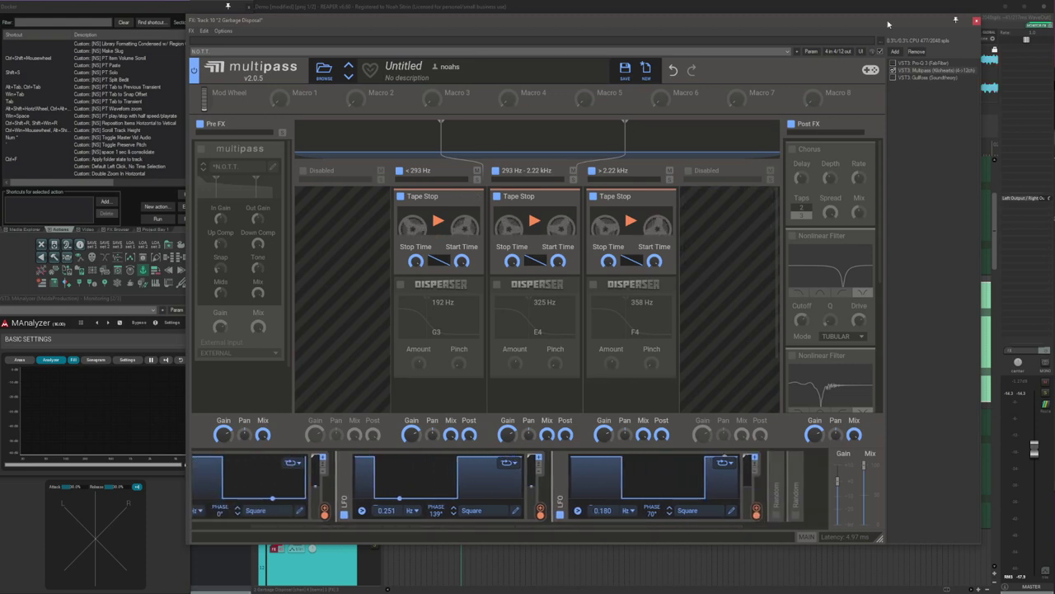
- Audition the three LFO-driven Tape Stops on the Garbage Disposal track
left_click_drag(888, 24, 723, 24)
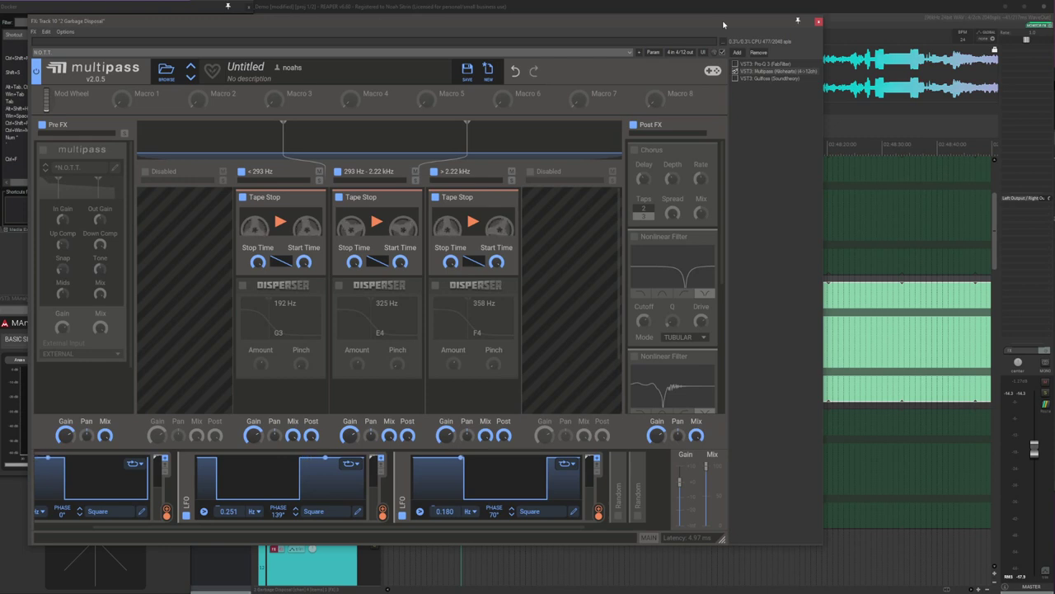
key("space")
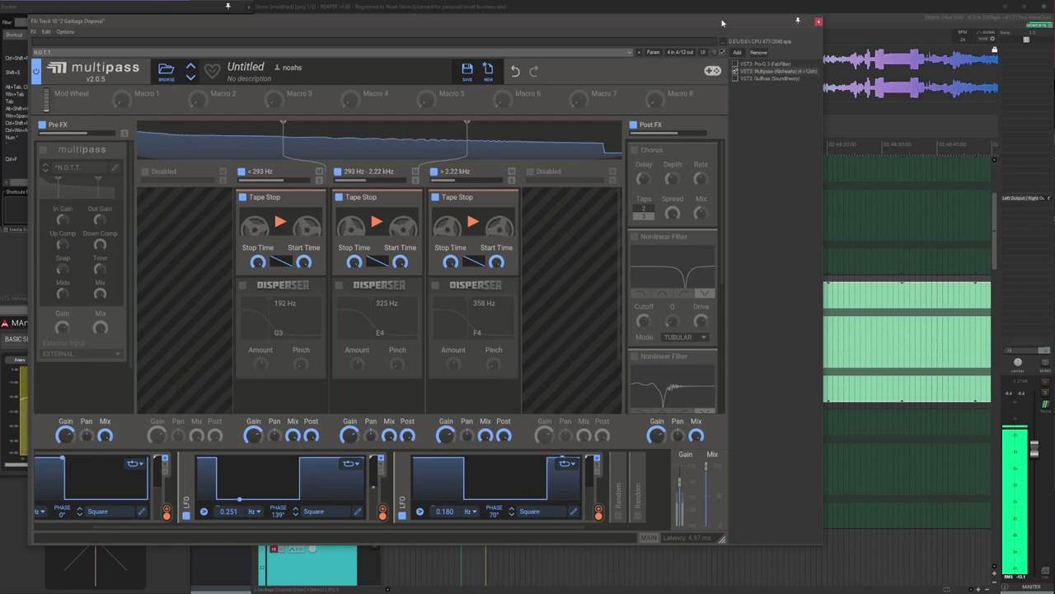
left_click_drag(722, 23, 906, 31)
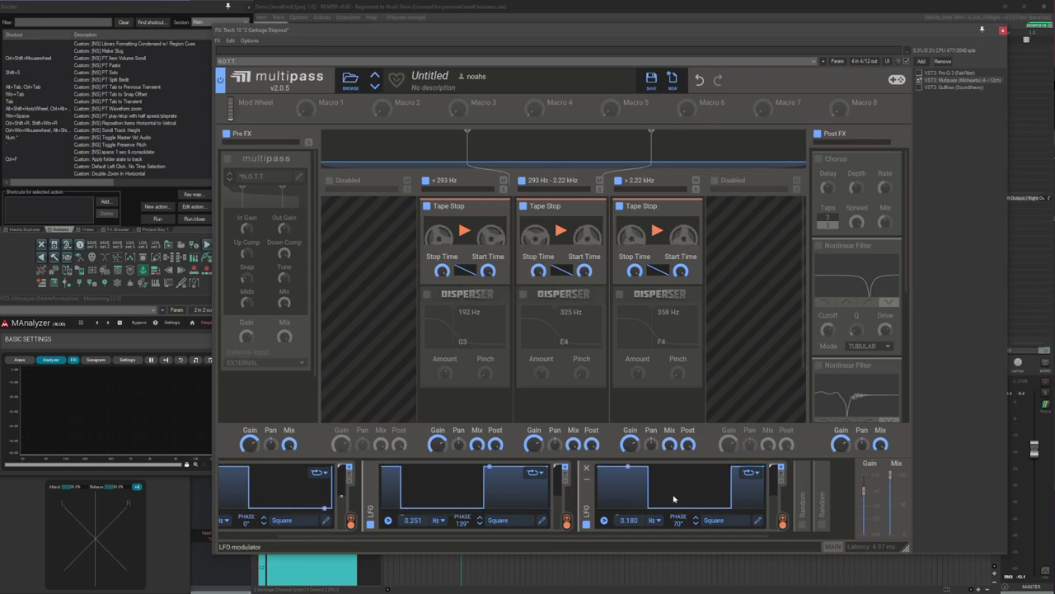
- Enable and audition the N.O.T.T. snapin in the Pre FX lane and enable Pro-Q 3 in the track's effects chain
left_click(227, 159)
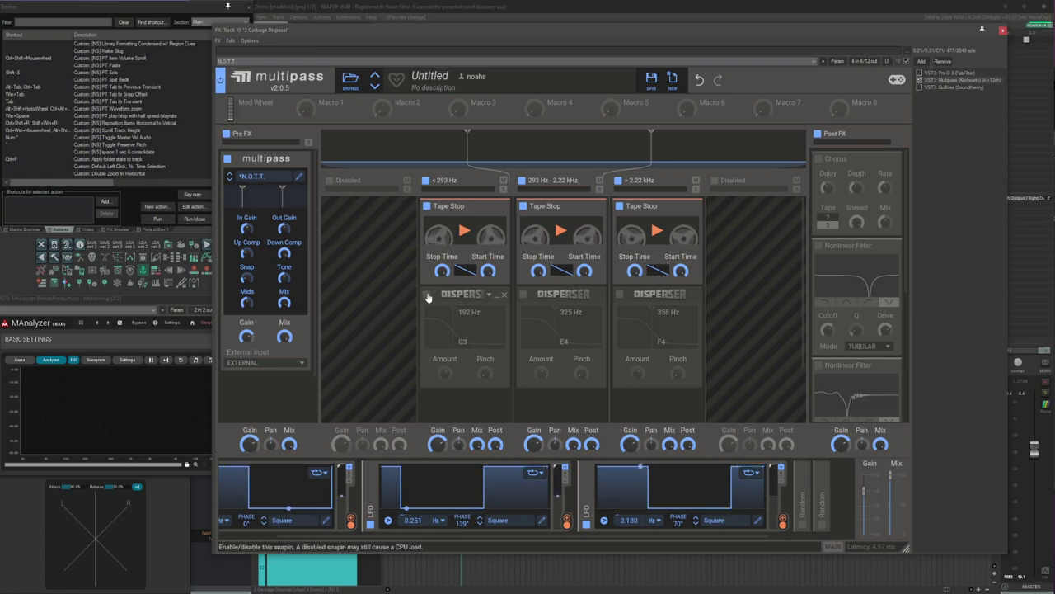
key("space")
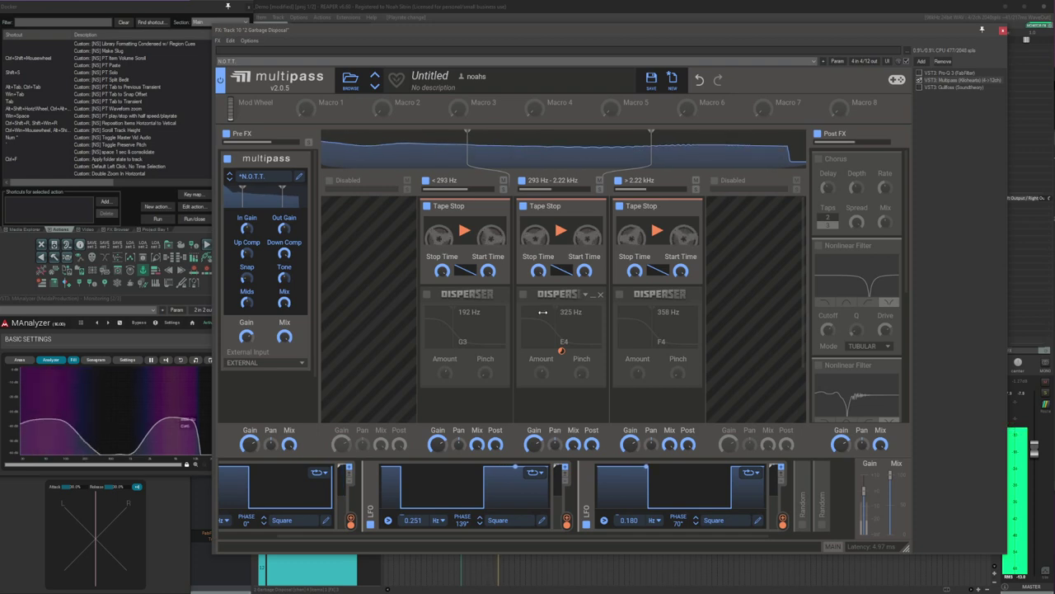
key("space")
left_click(939, 73)
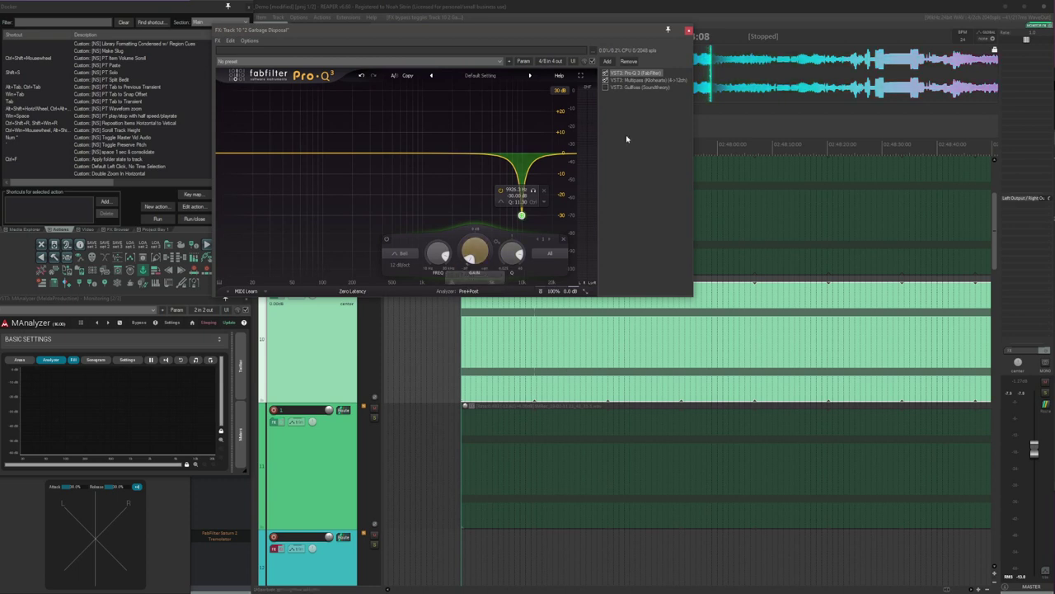
- Return to Multipass, enable the Disperser in all three active bands, and audition the clip
left_click(639, 81)
left_click(427, 294)
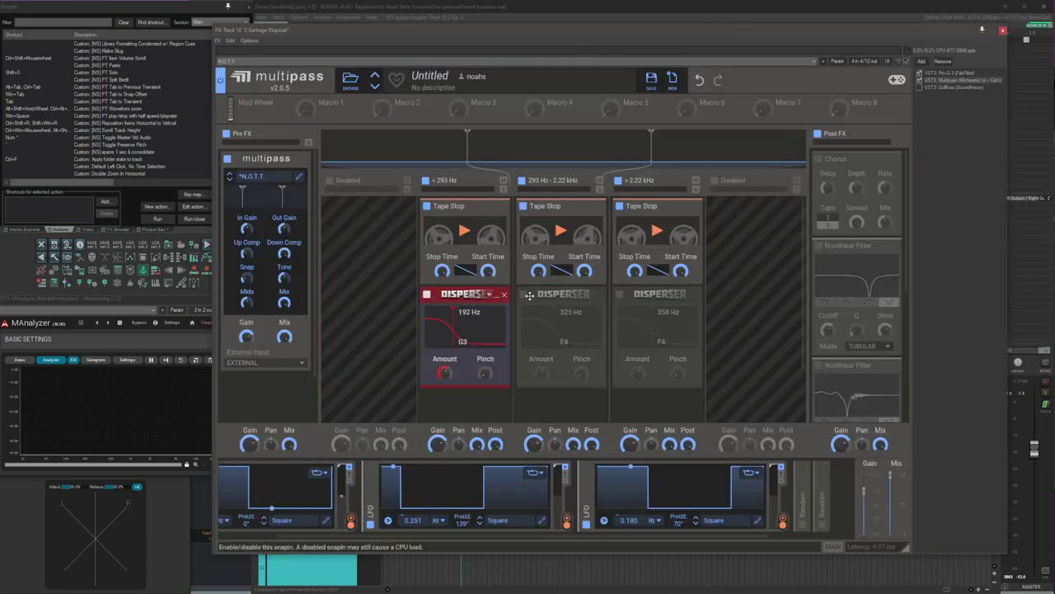
left_click(523, 295)
left_click(619, 294)
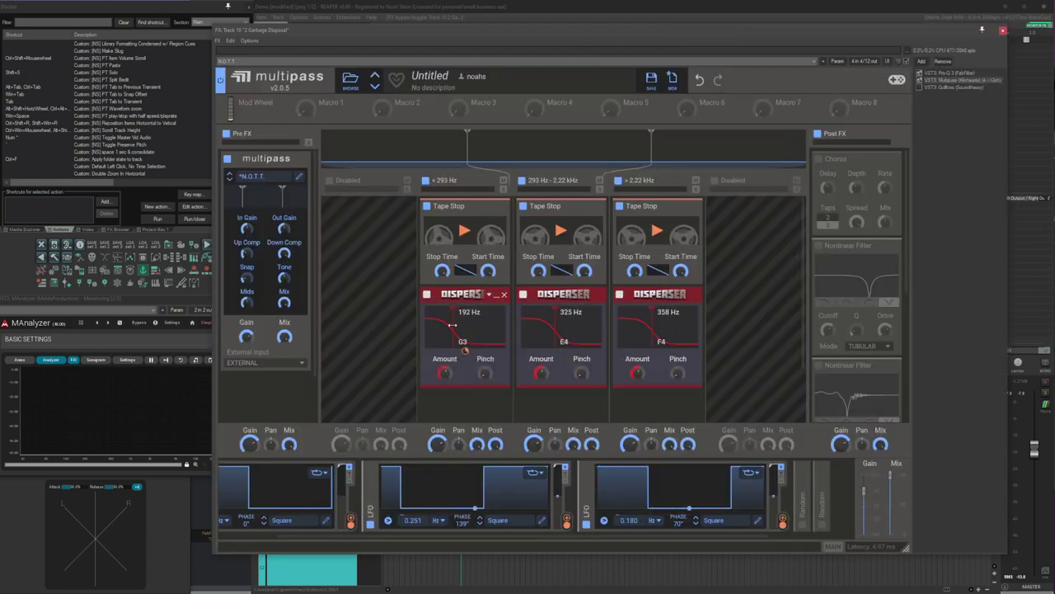
key("space")
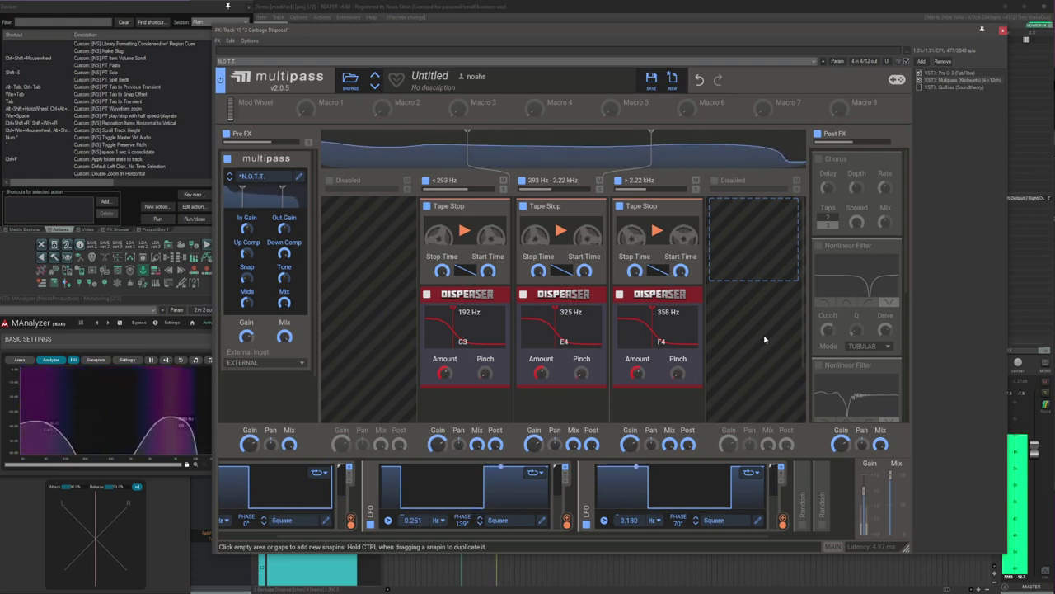
key("space")
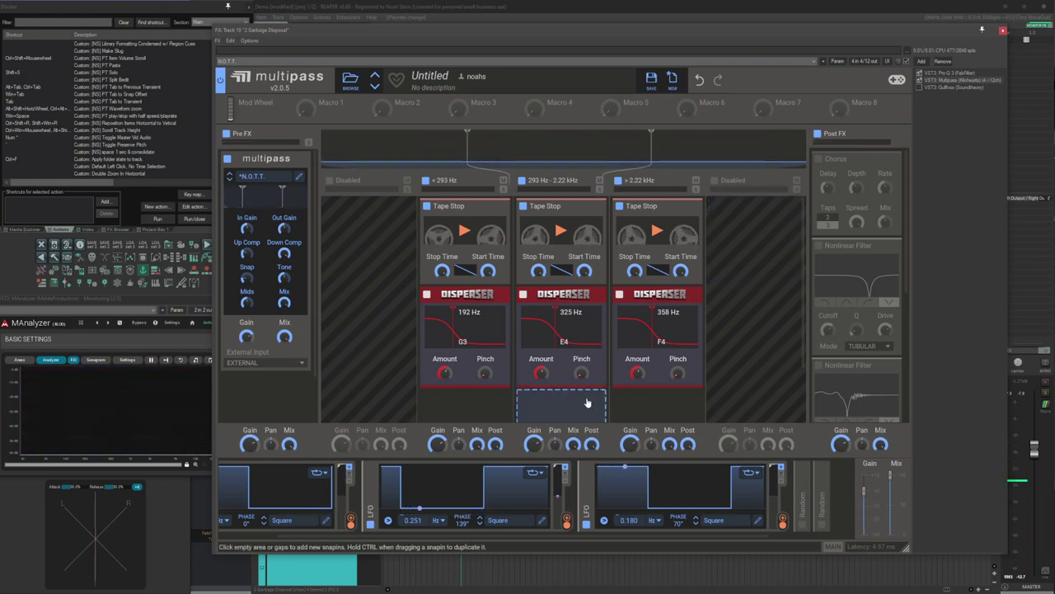
- Enable the Chorus in the Post FX lane and audition the clip with it
left_click(817, 159)
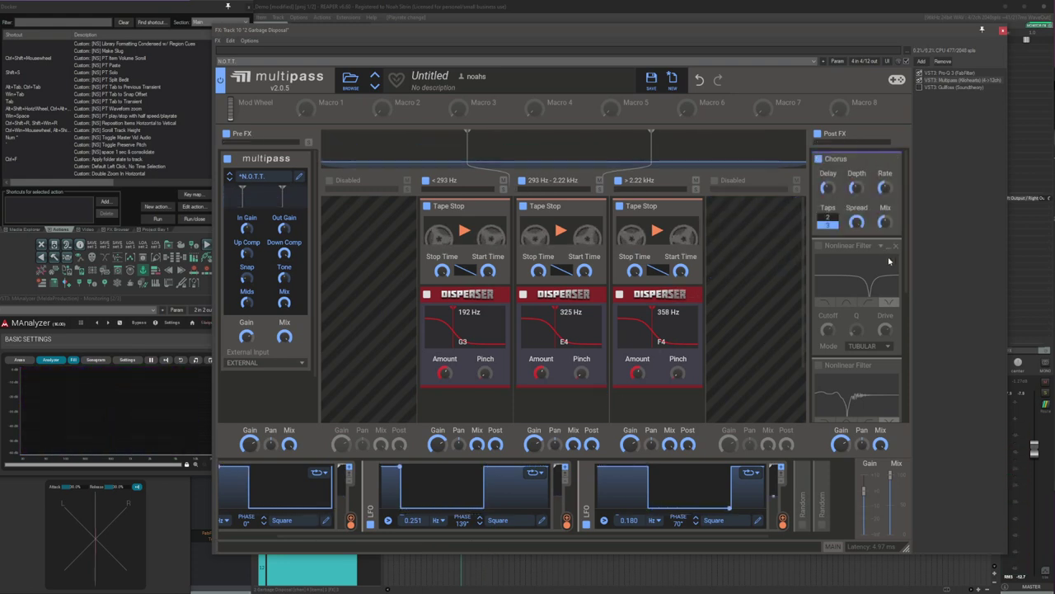
key("space")
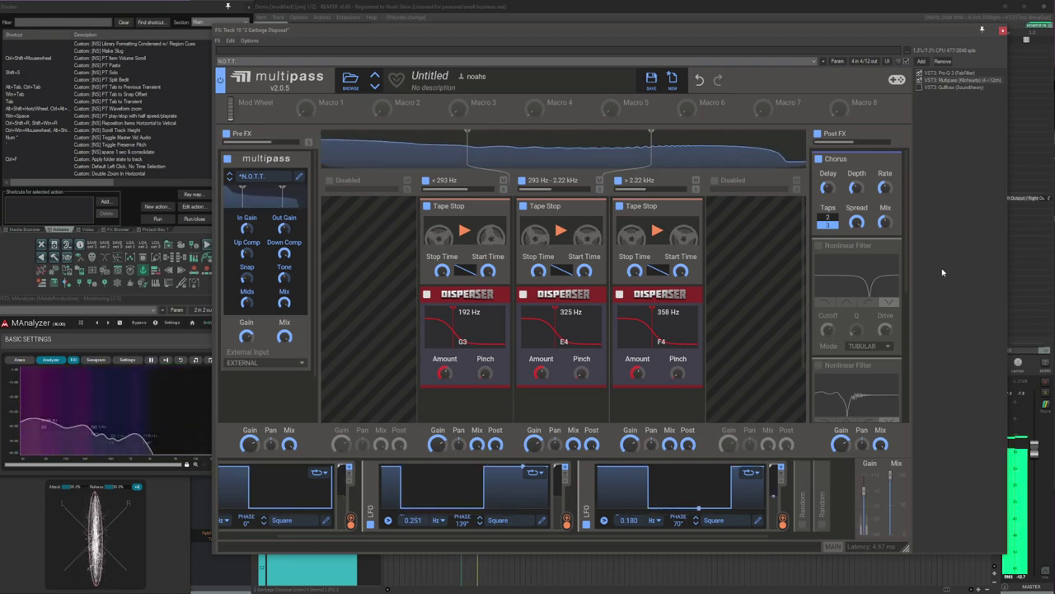
key("space")
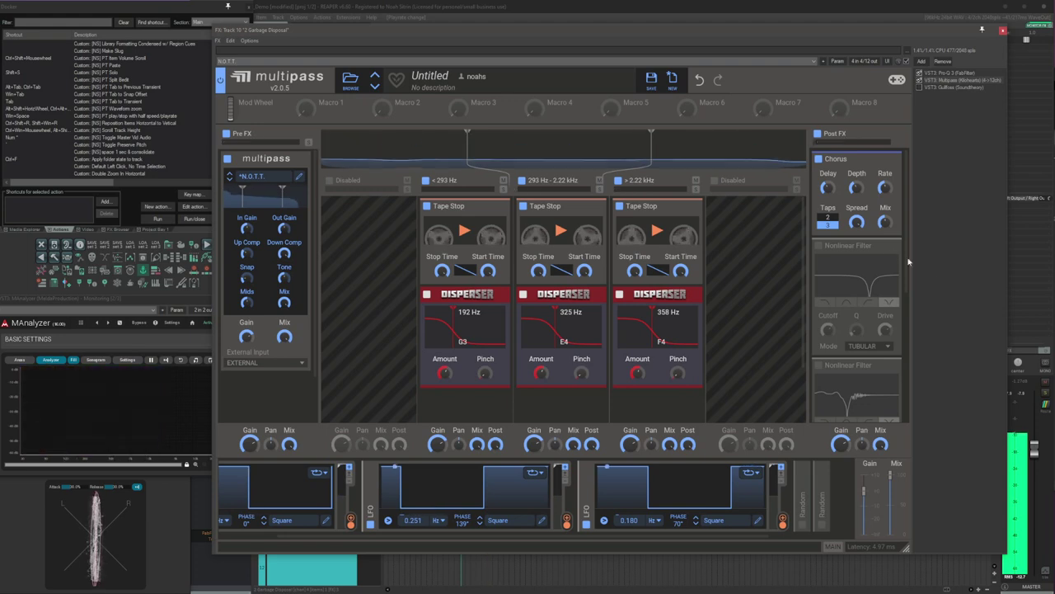
- Enable the Tubular and Biased Nonlinear Filters in the Post FX lane
left_click(821, 246)
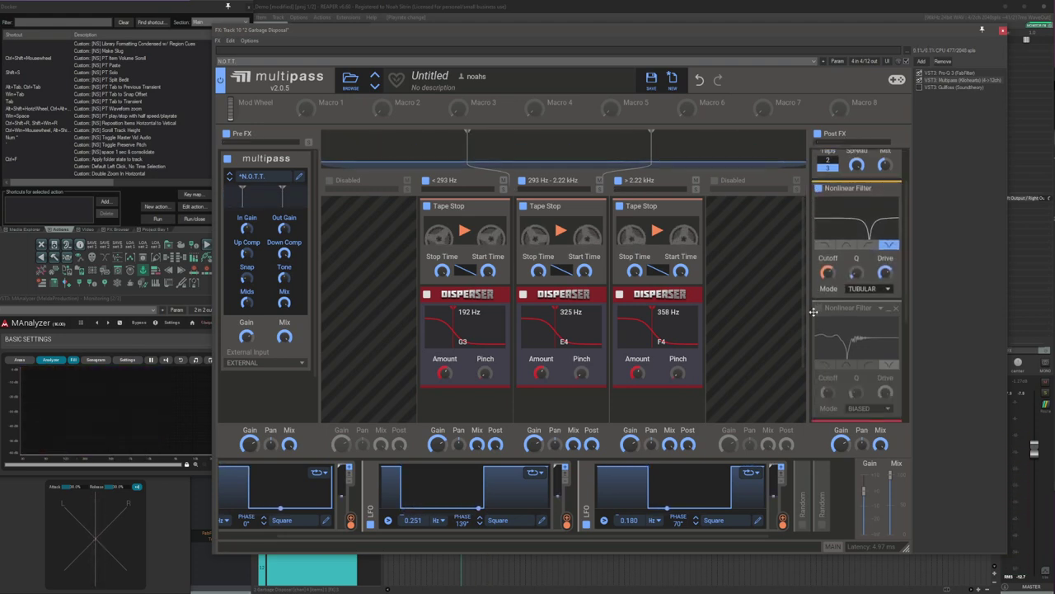
left_click(817, 309)
scroll(841, 314, "down", 3)
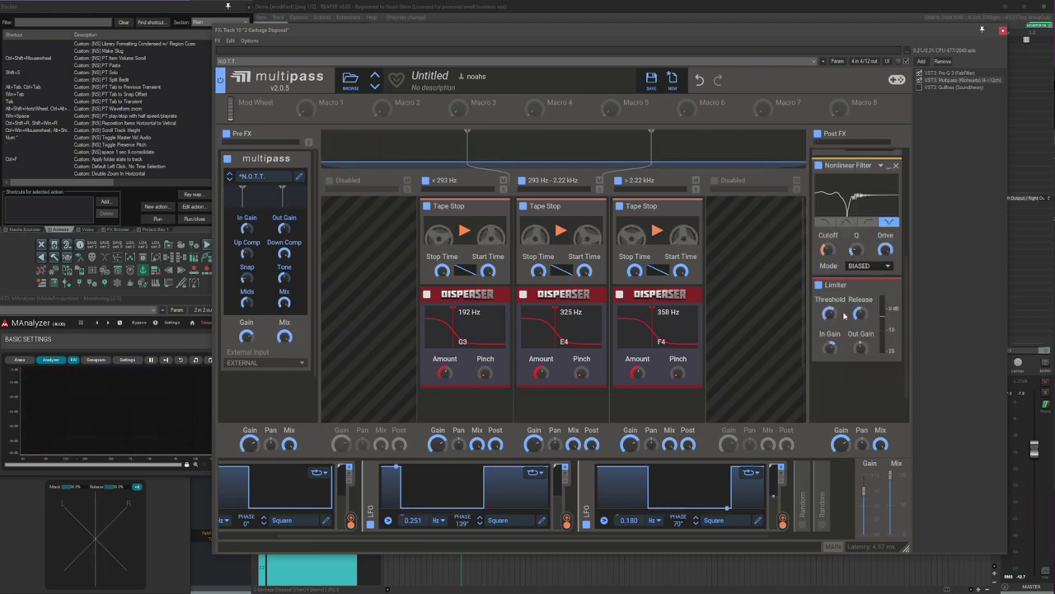
scroll(842, 313, "up", 4)
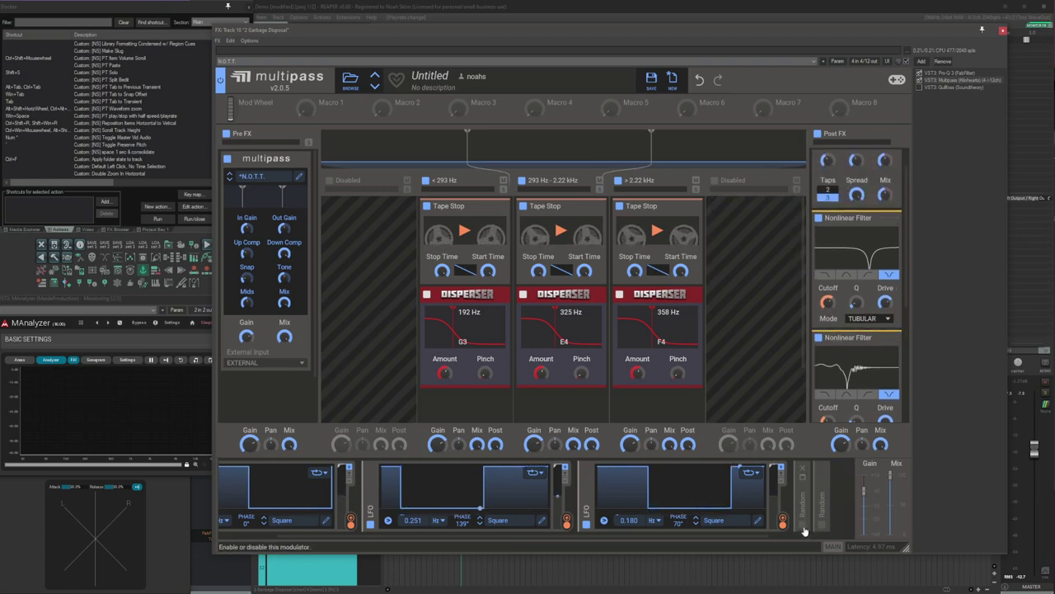
- Enable and expand the two Random modulators and audition their modulation of the Multipass effects
left_click(802, 478)
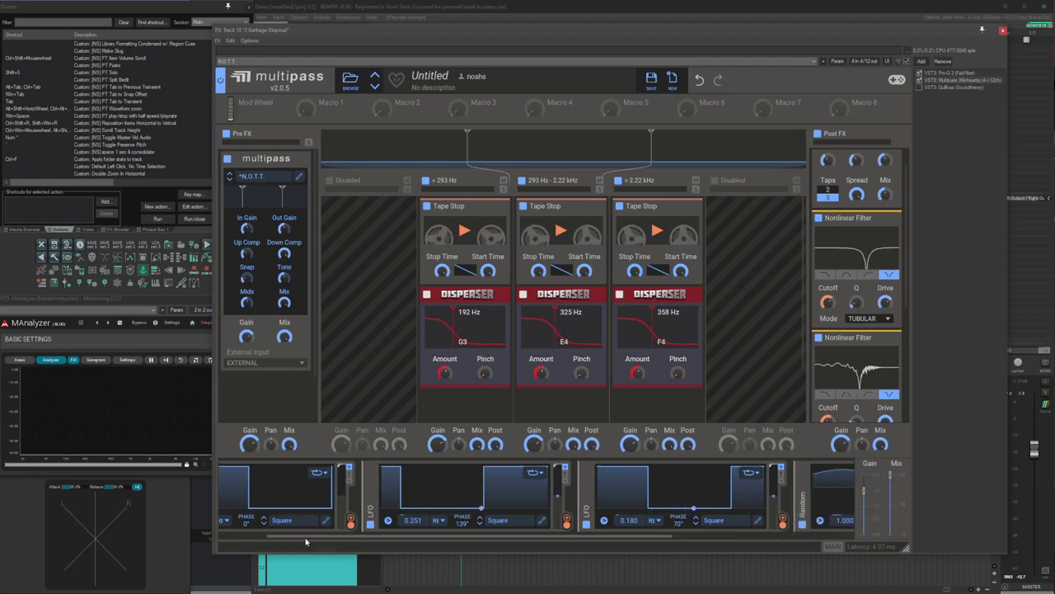
left_click_drag(306, 536, 624, 544)
left_click(713, 479)
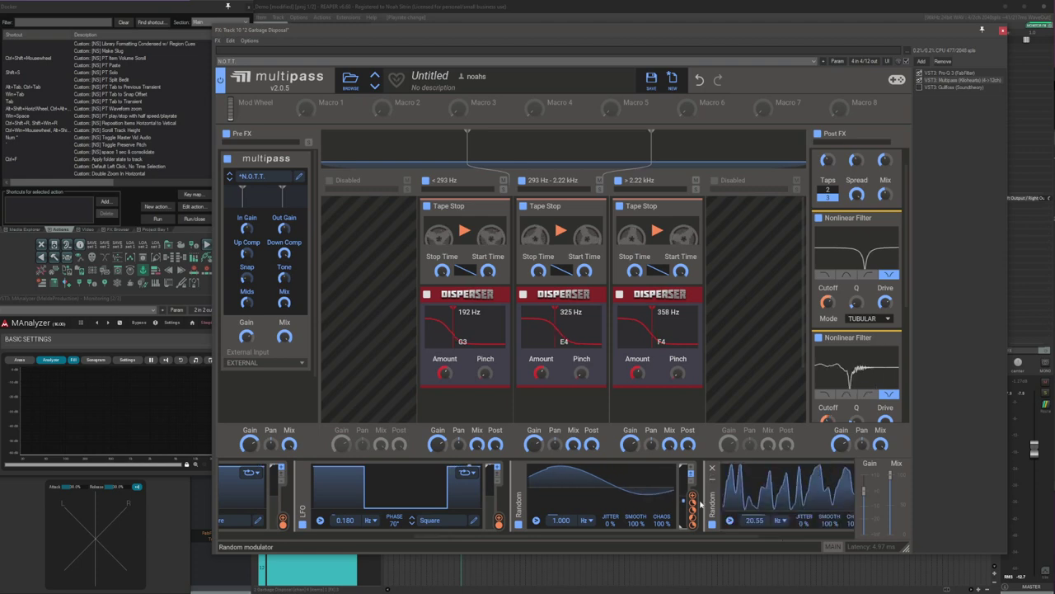
left_click_drag(691, 500, 659, 326)
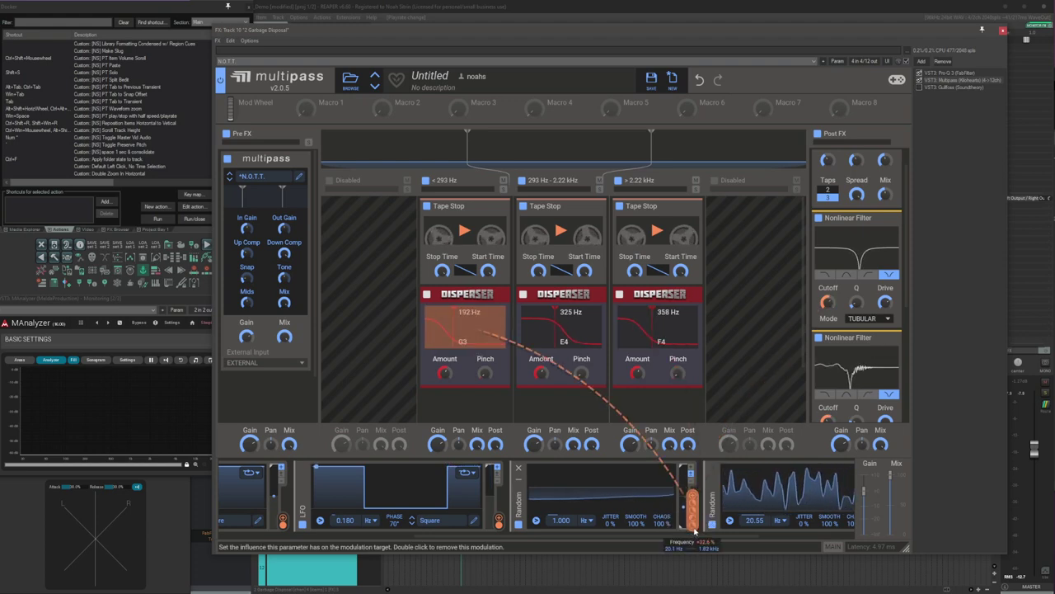
scroll(695, 532, "down", 3)
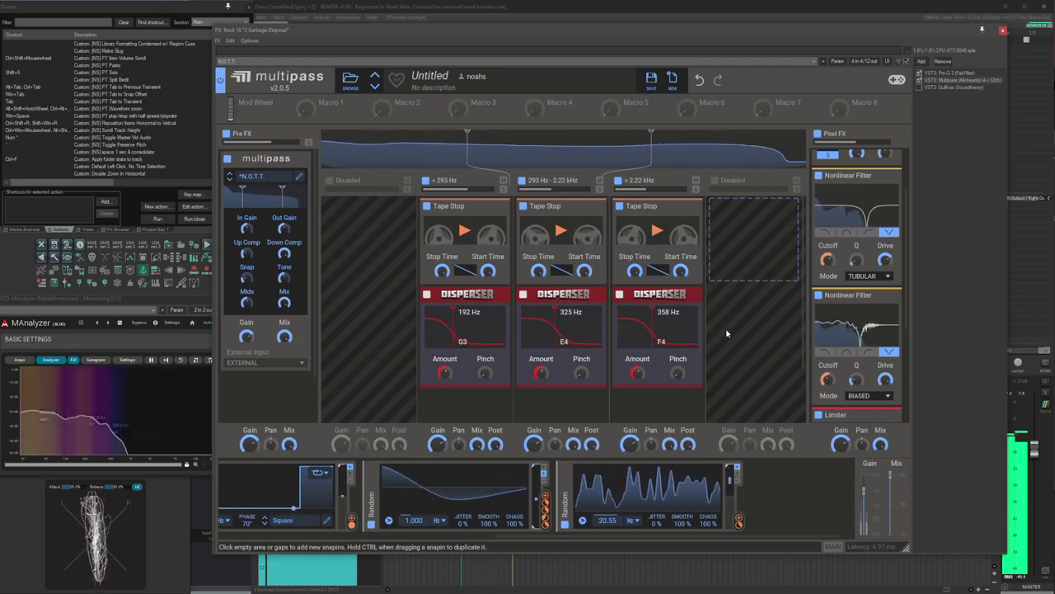
key("space")
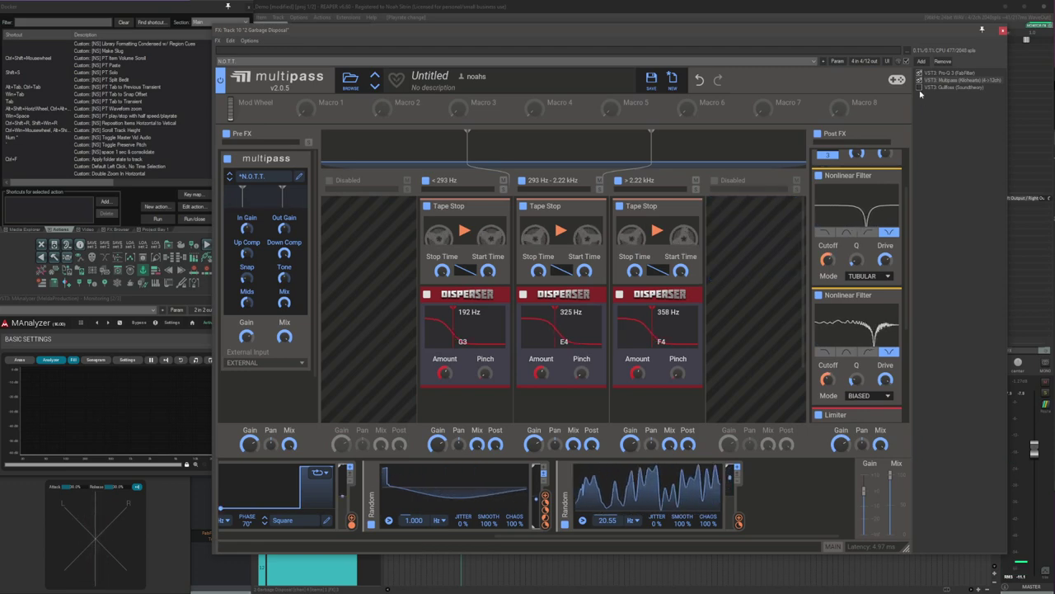
- Enable Gullfoss, audition the complete Garbage Disposal chain, and close the effects window
left_click(954, 87)
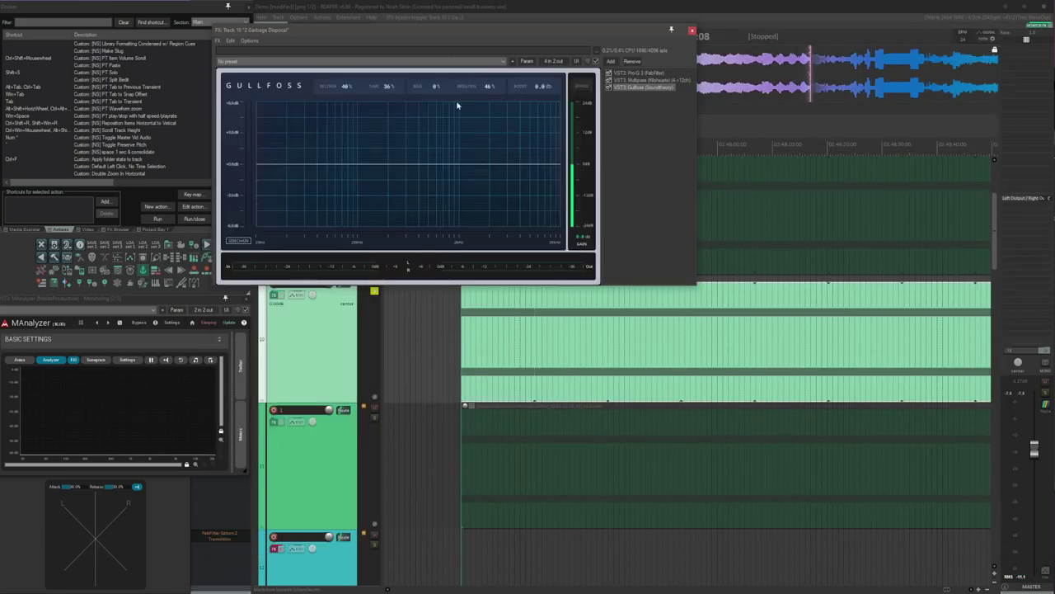
left_click_drag(441, 38, 668, 96)
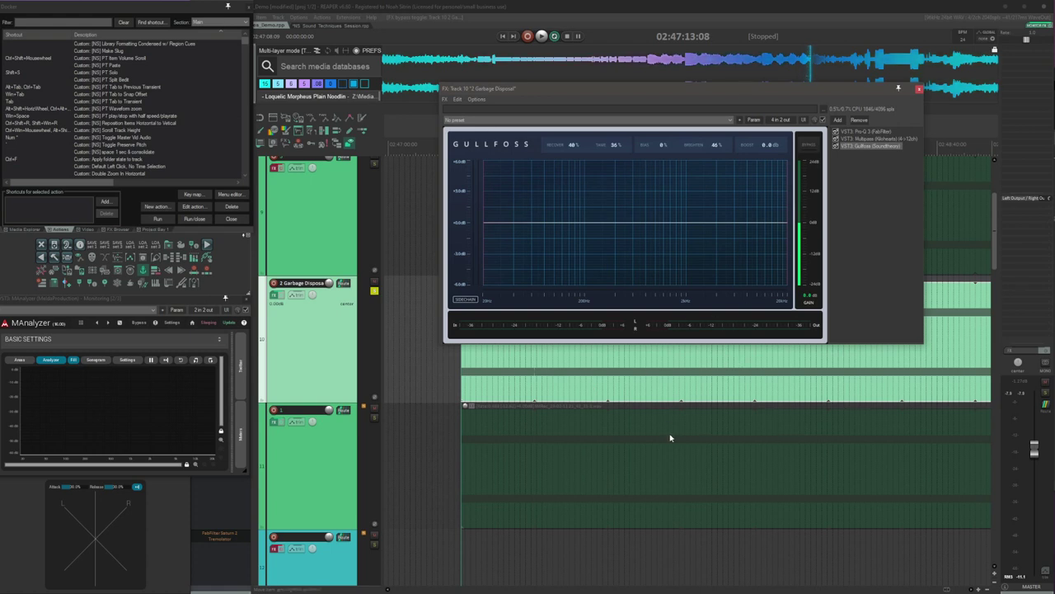
key("space")
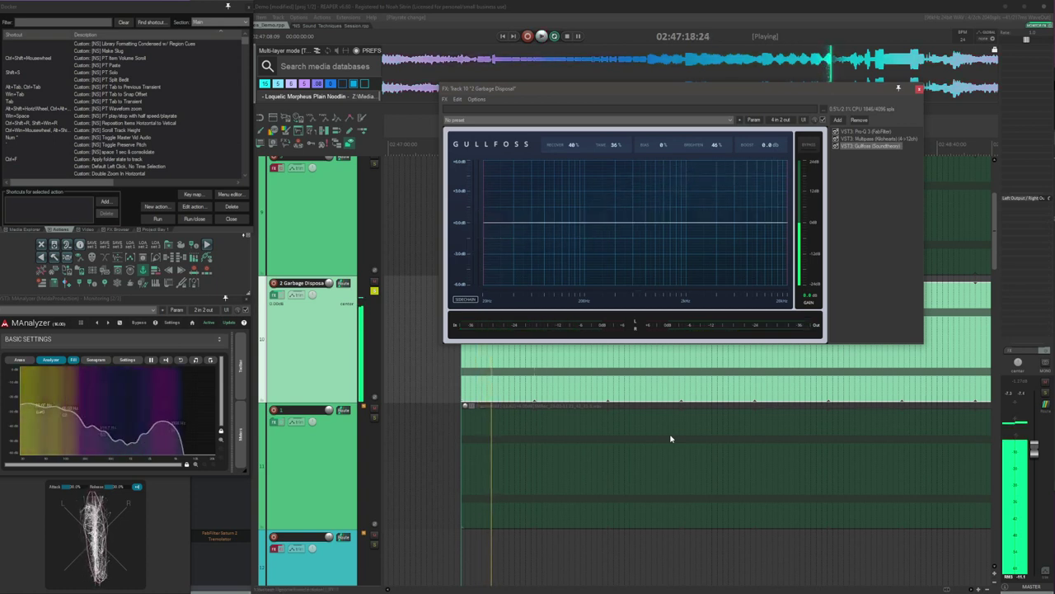
key("space")
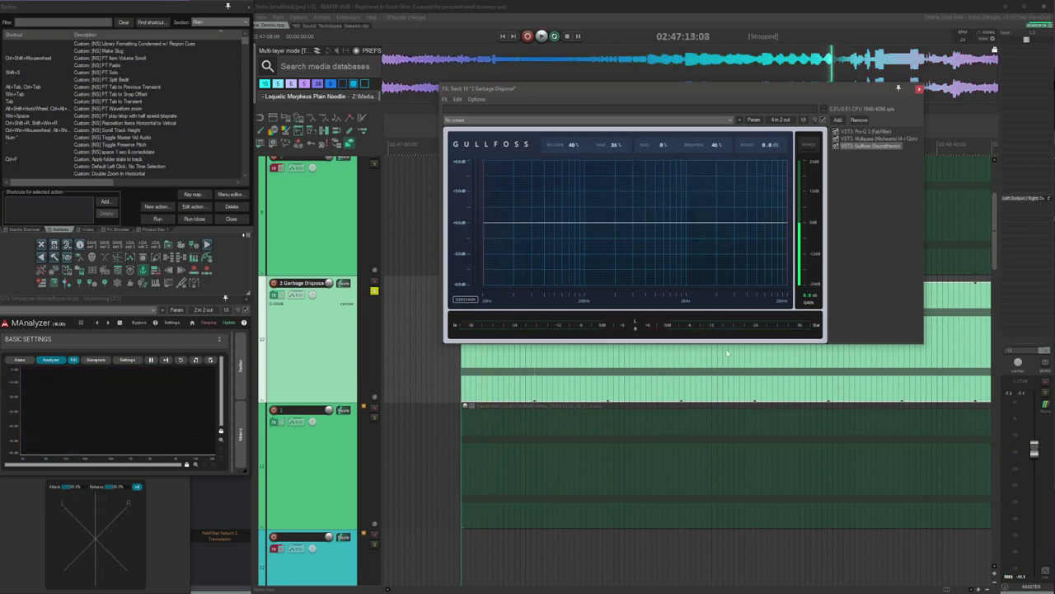
left_click(920, 94)
- Open the effects chain of track 3 at Bass-Mint and solo that track exclusively
scroll(426, 360, "up", 3)
left_click(299, 332)
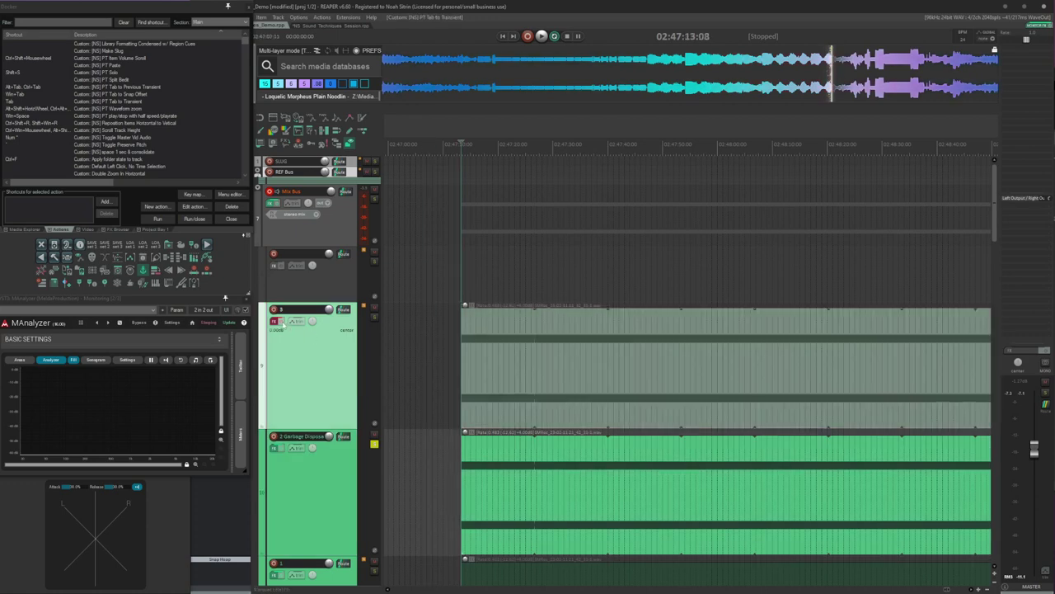
left_click(275, 320)
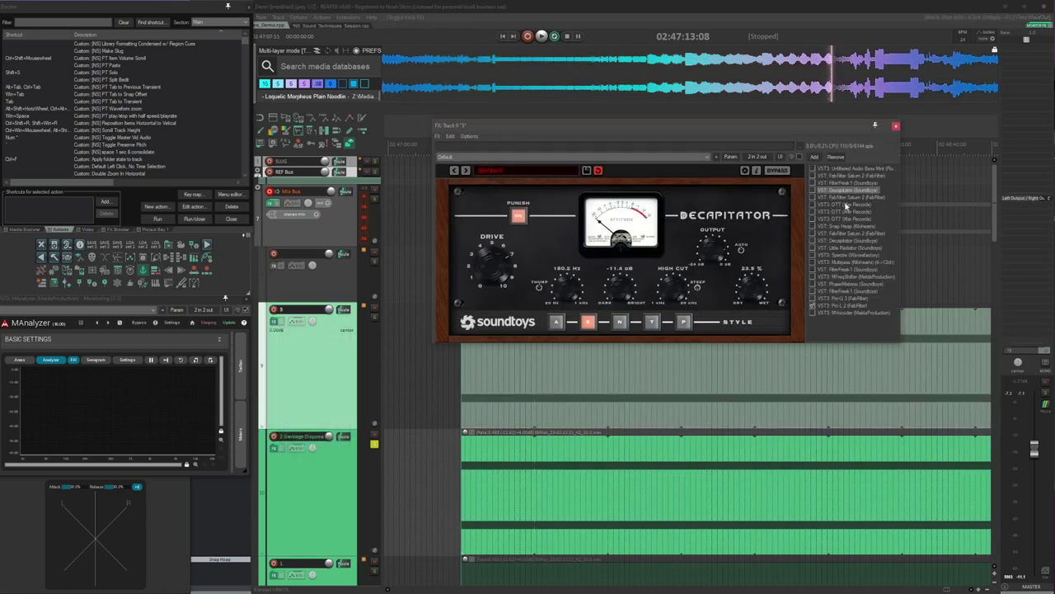
left_click(841, 172)
left_click(405, 358)
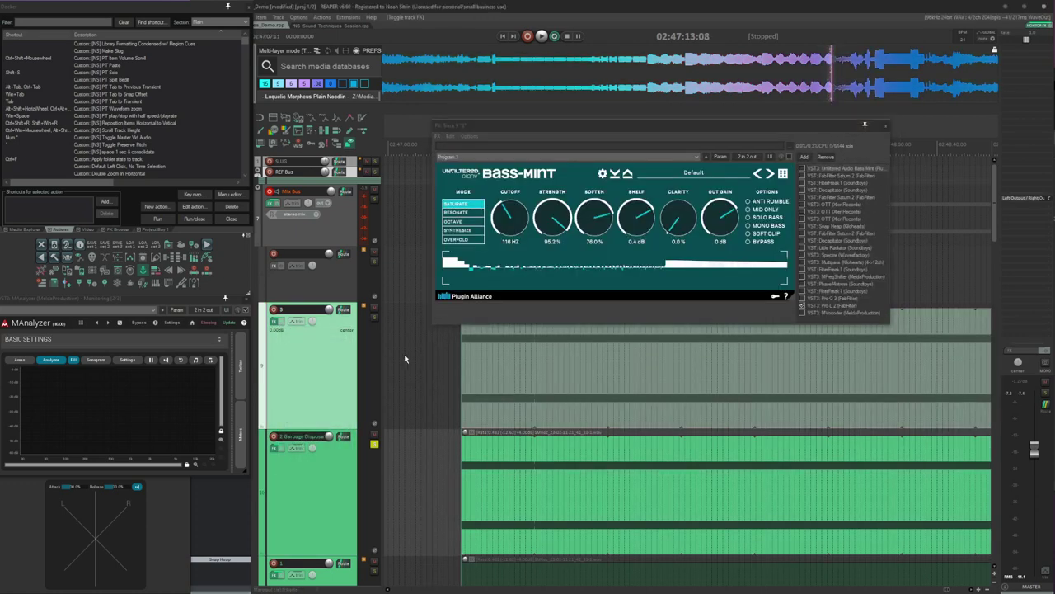
double_click(406, 355)
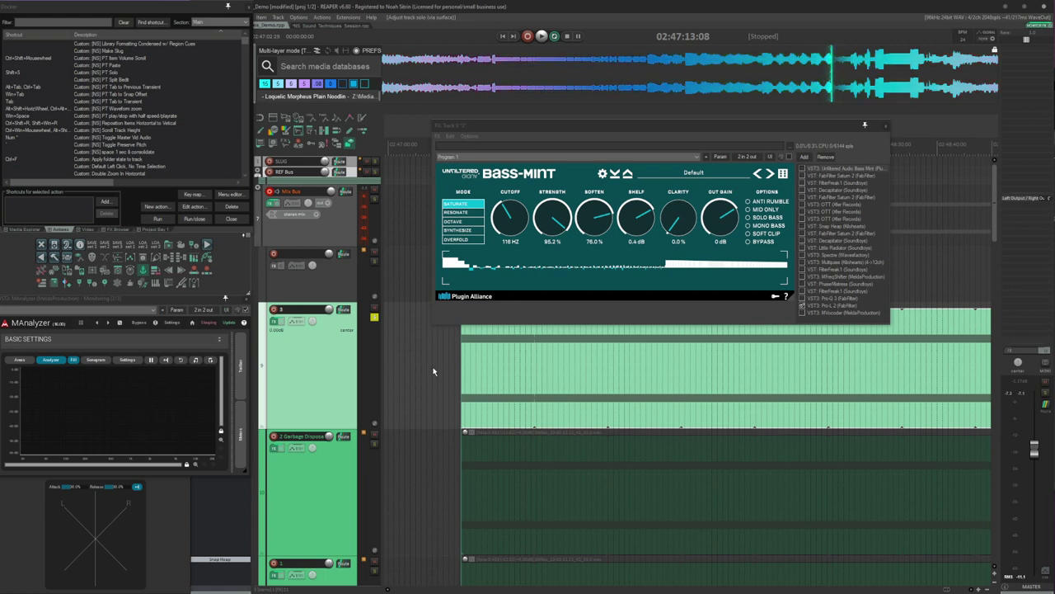
- Start playback and audition Bass-Mint, the first Saturn 2, FilterFreak, Decapitator and the second Saturn 2 by enabling them in turn
left_click(801, 170)
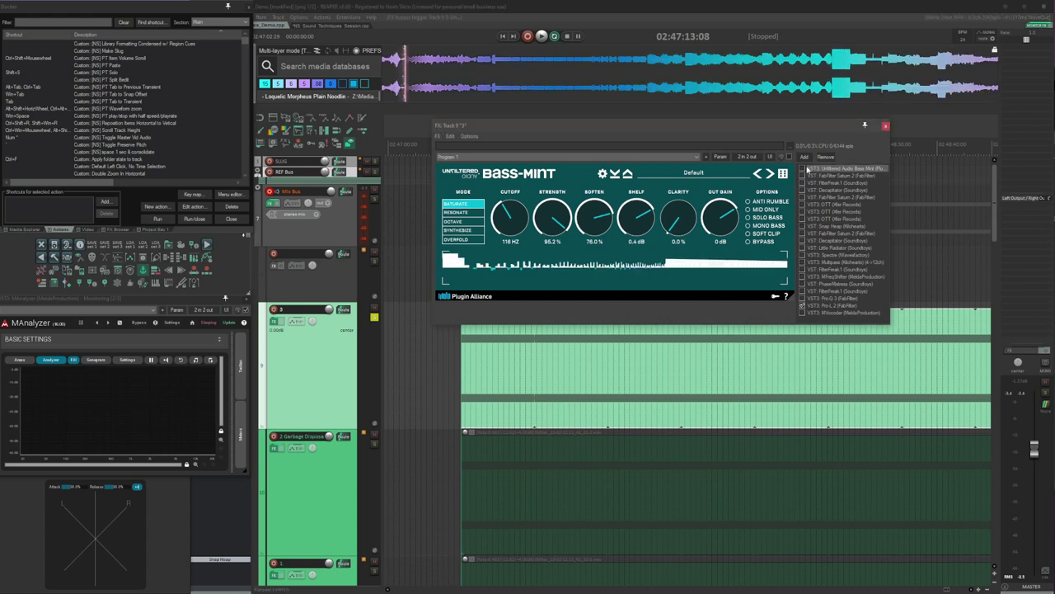
key("space")
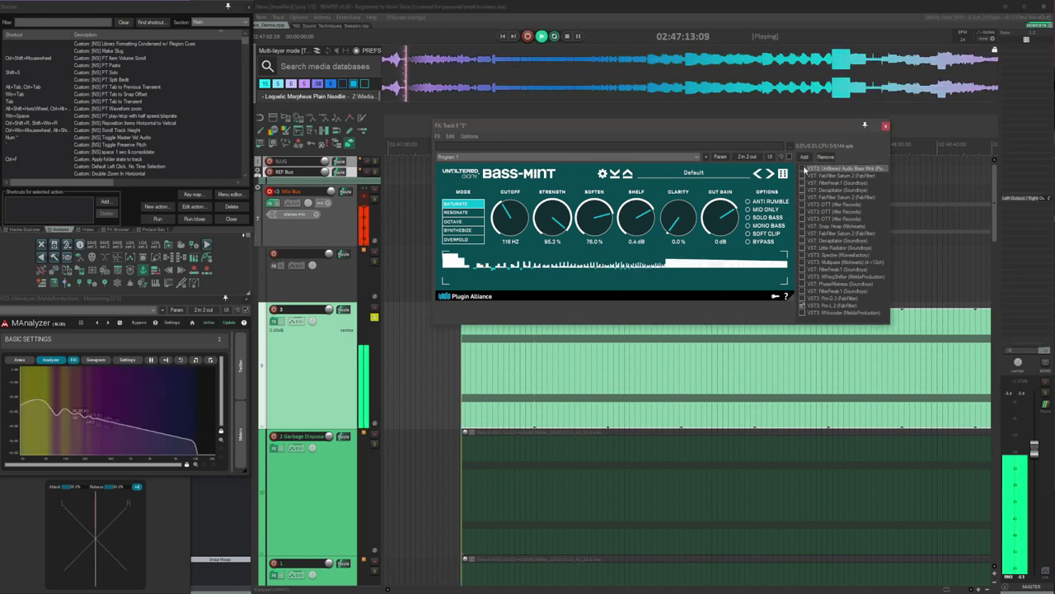
left_click(812, 176)
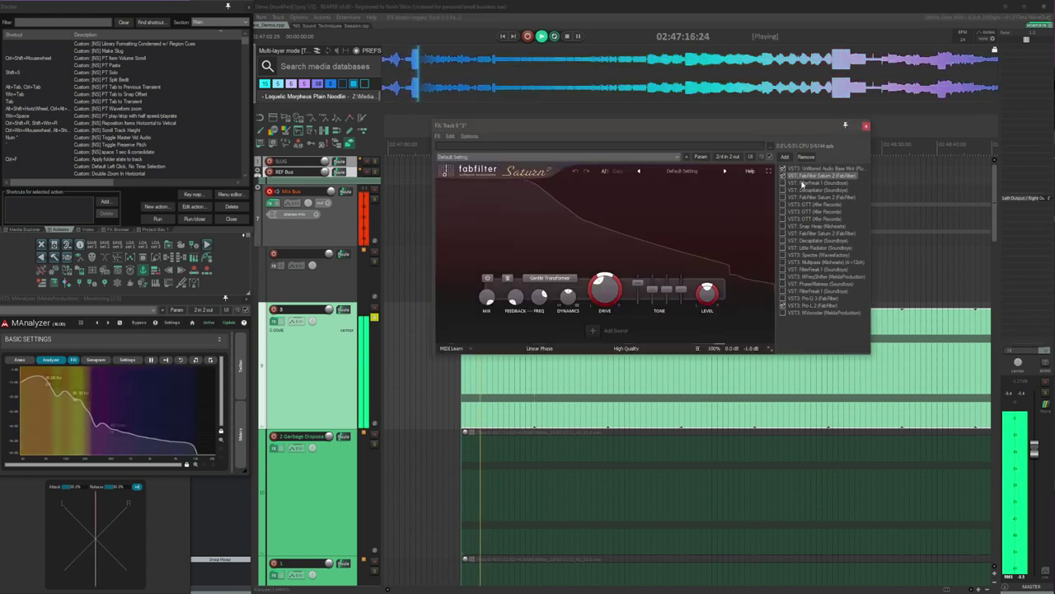
left_click(803, 182)
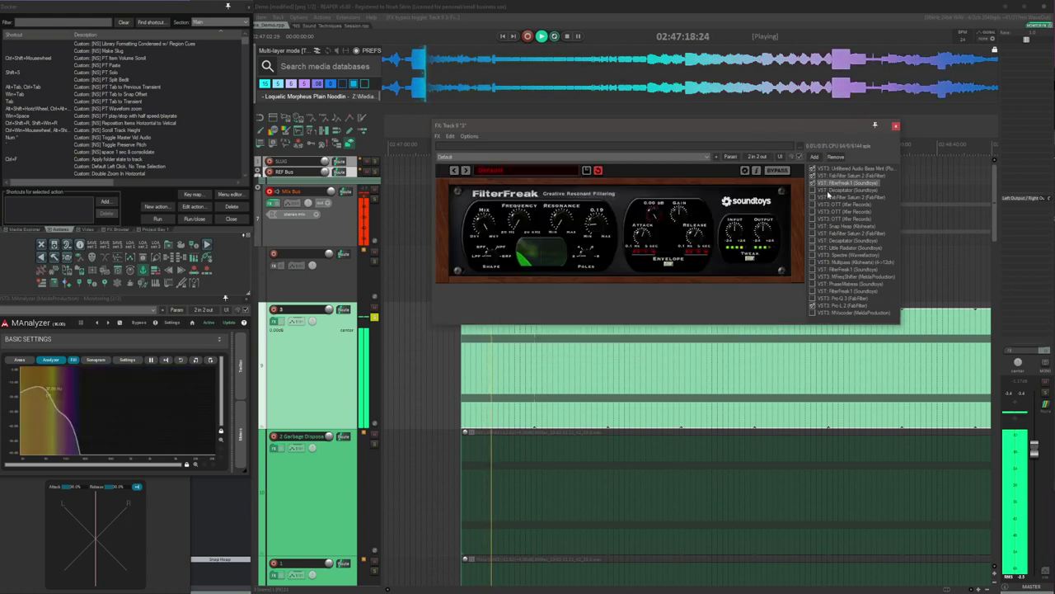
left_click(829, 191)
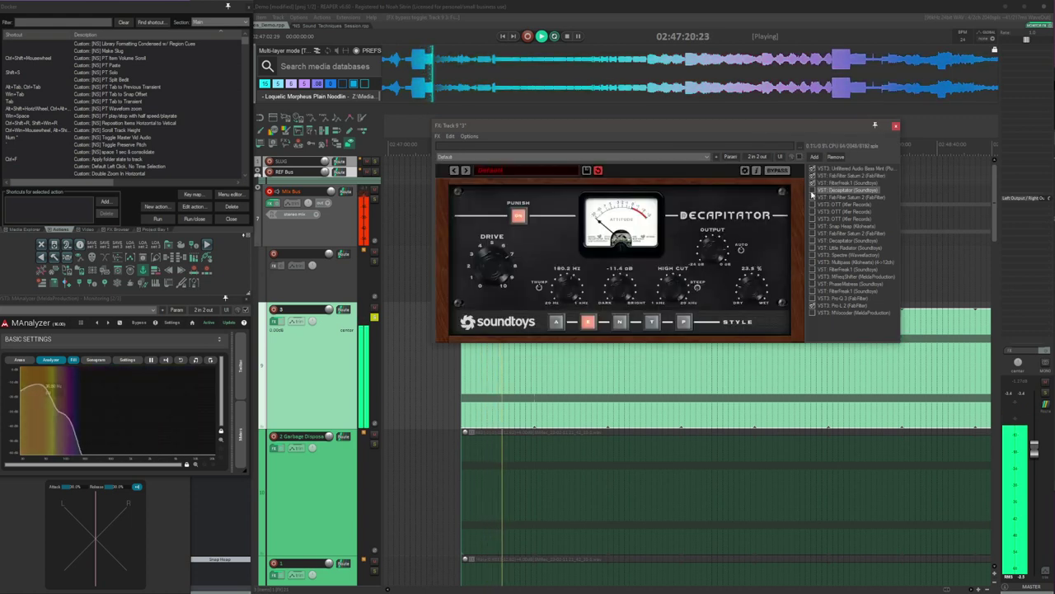
left_click(833, 198)
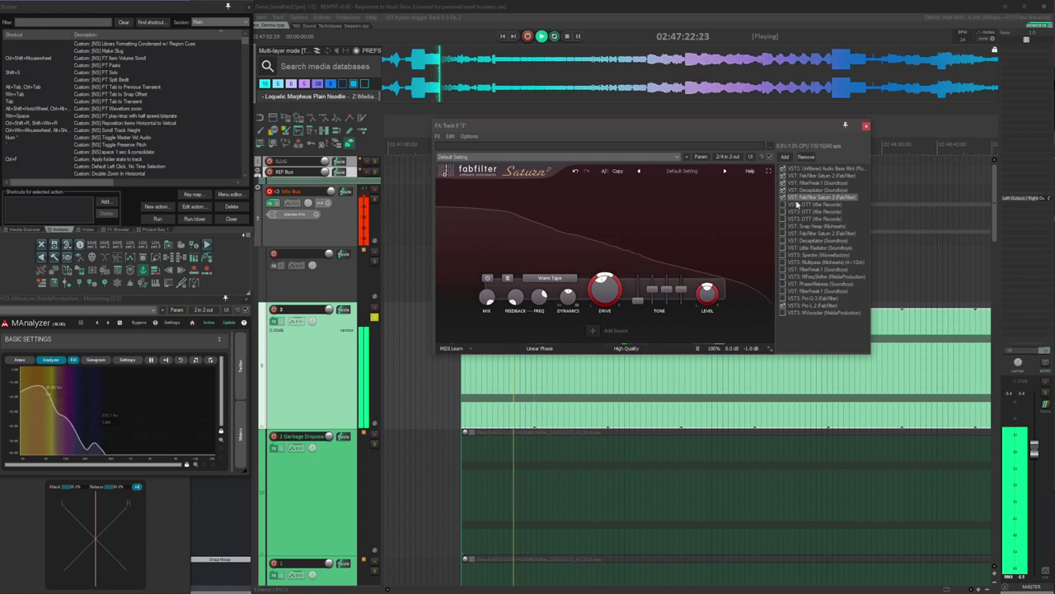
- Enable the three OTT compressors and Snap Heap in track 3's chain, and enlarge the Snap Heap interface
left_click(798, 204)
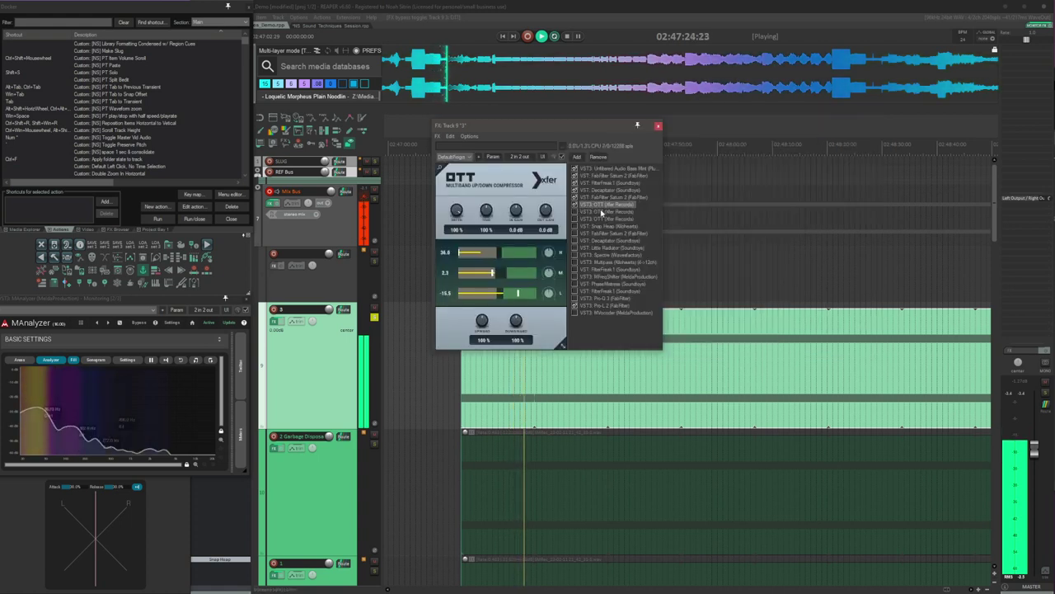
left_click(615, 212)
left_click(591, 219)
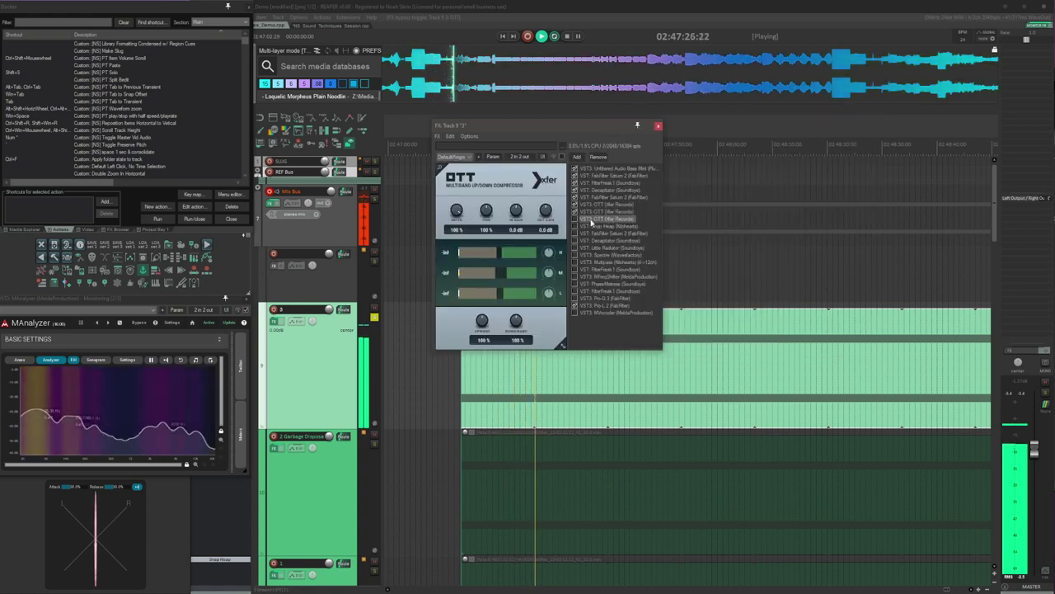
left_click(575, 225)
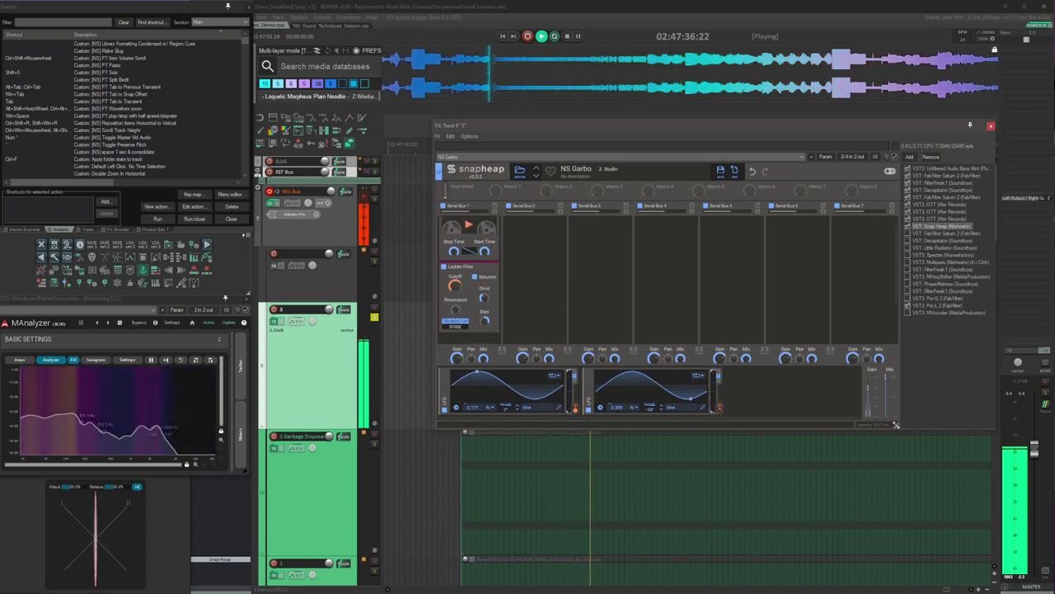
left_click_drag(895, 426, 955, 485)
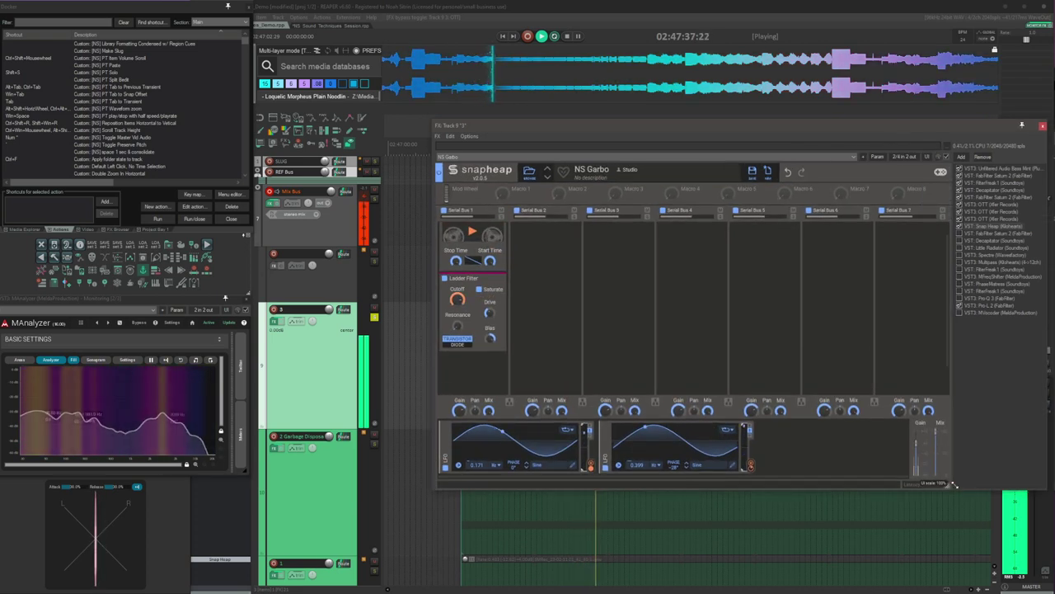
- Enable the third Saturn 2, the second Decapitator, Little Radiator, Spectre and Multipass while auditioning each addition
left_click(984, 234)
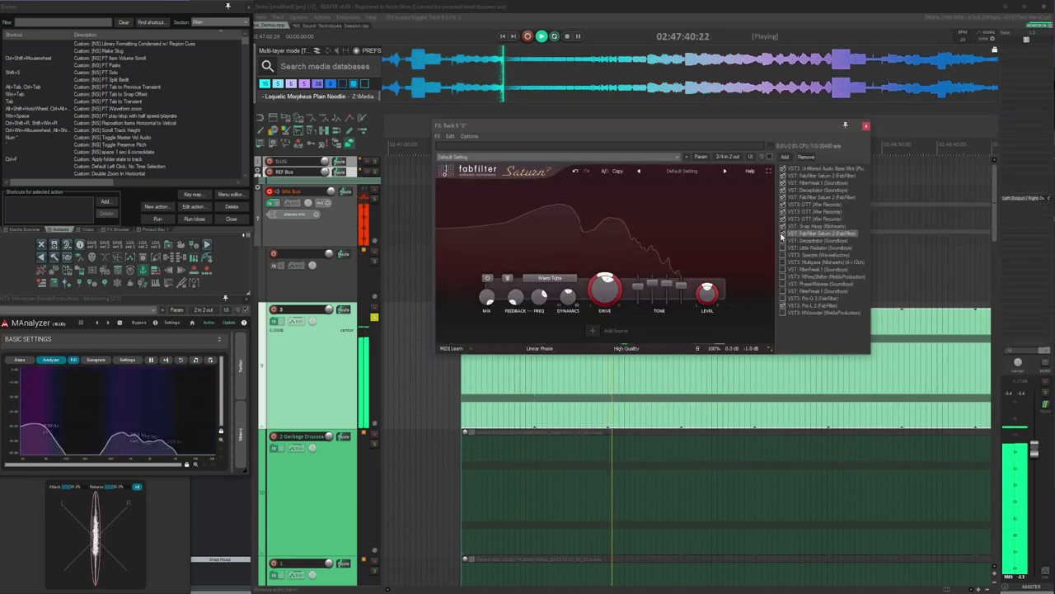
left_click(796, 240)
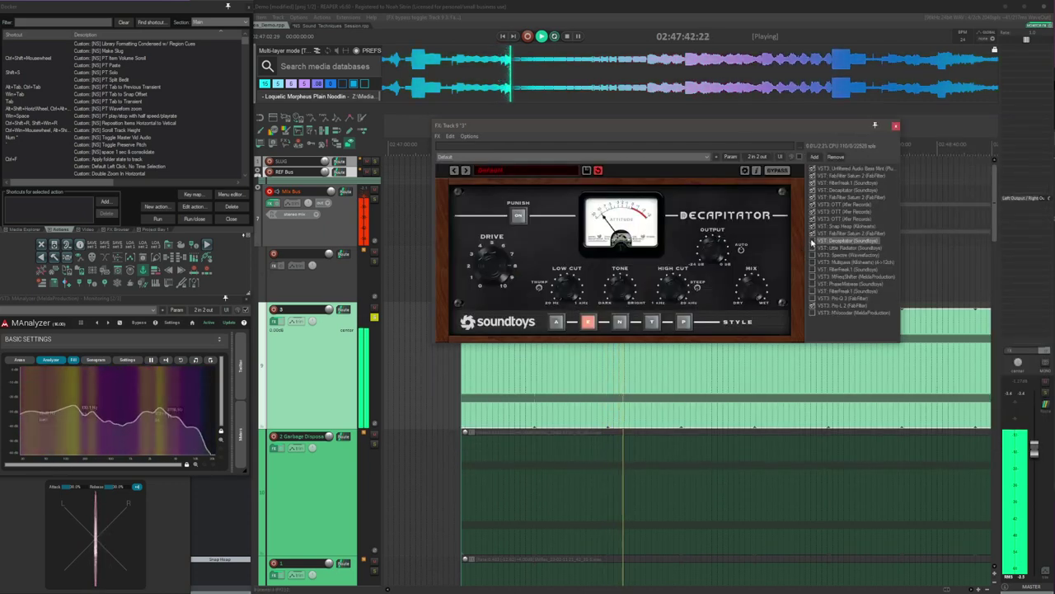
left_click(837, 248)
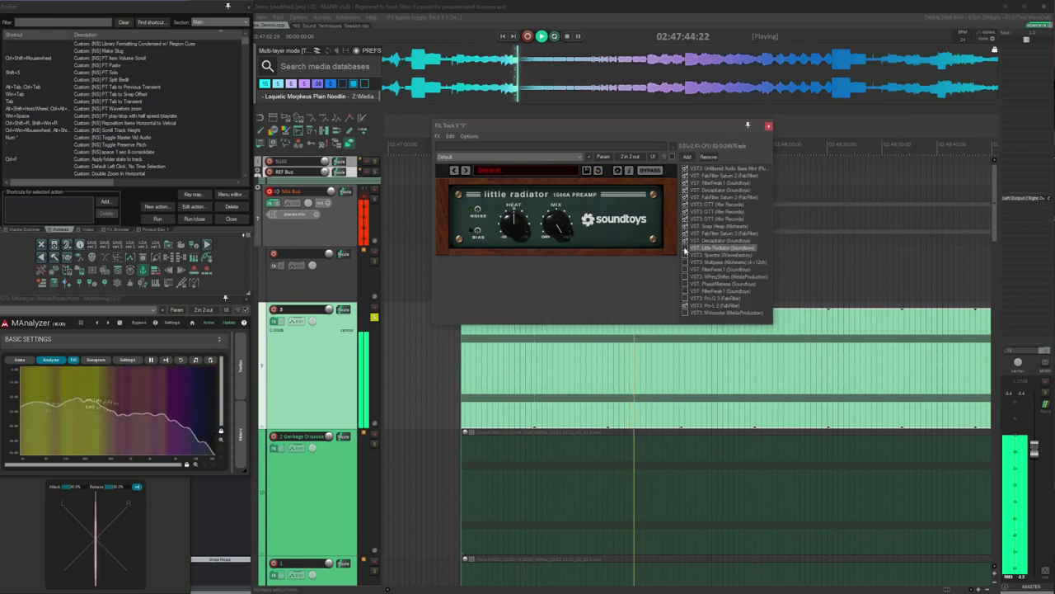
left_click(715, 256)
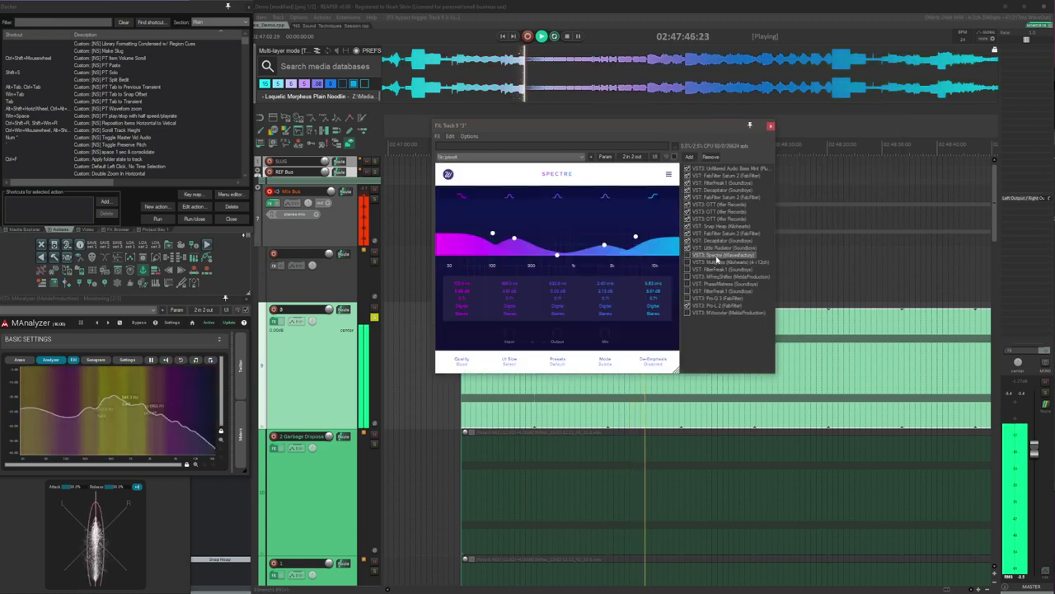
left_click(716, 263)
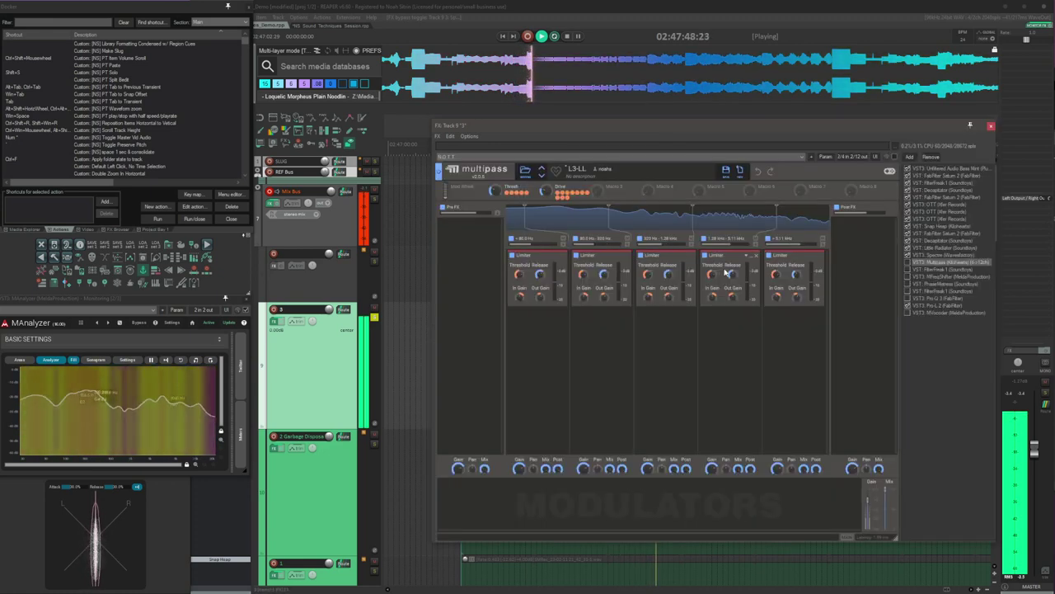
- Enable the second FilterFreak, MFreqShifter, PhaseMistress and the third FilterFreak during playback
left_click(937, 271)
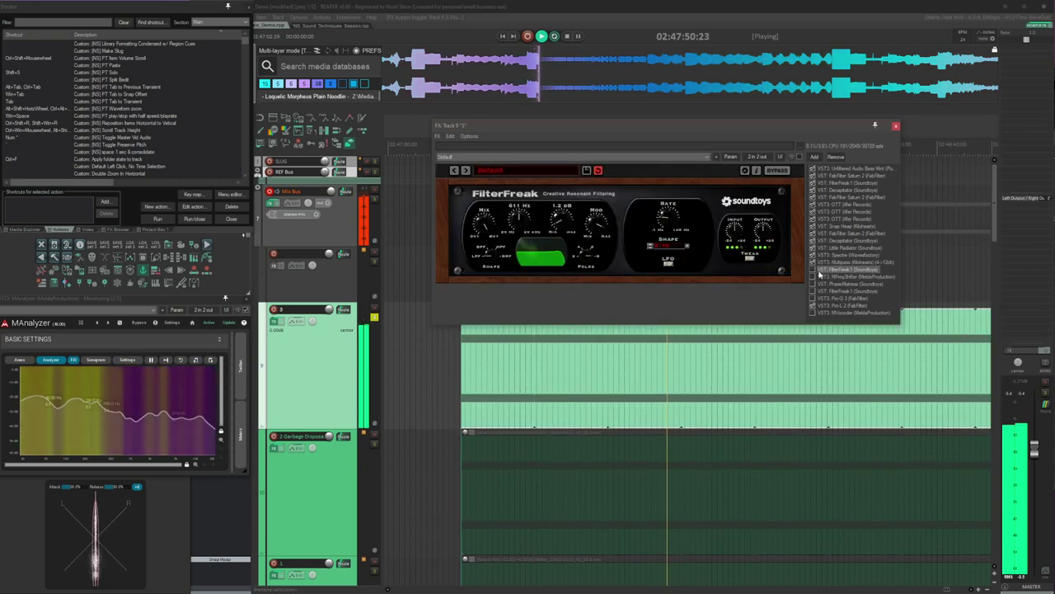
left_click(836, 277)
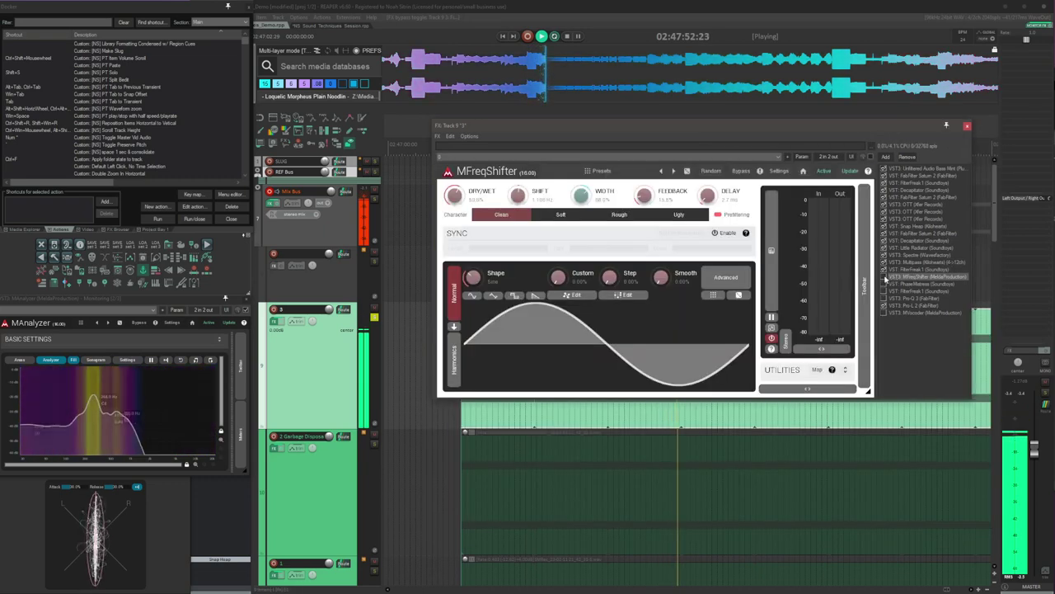
left_click(907, 284)
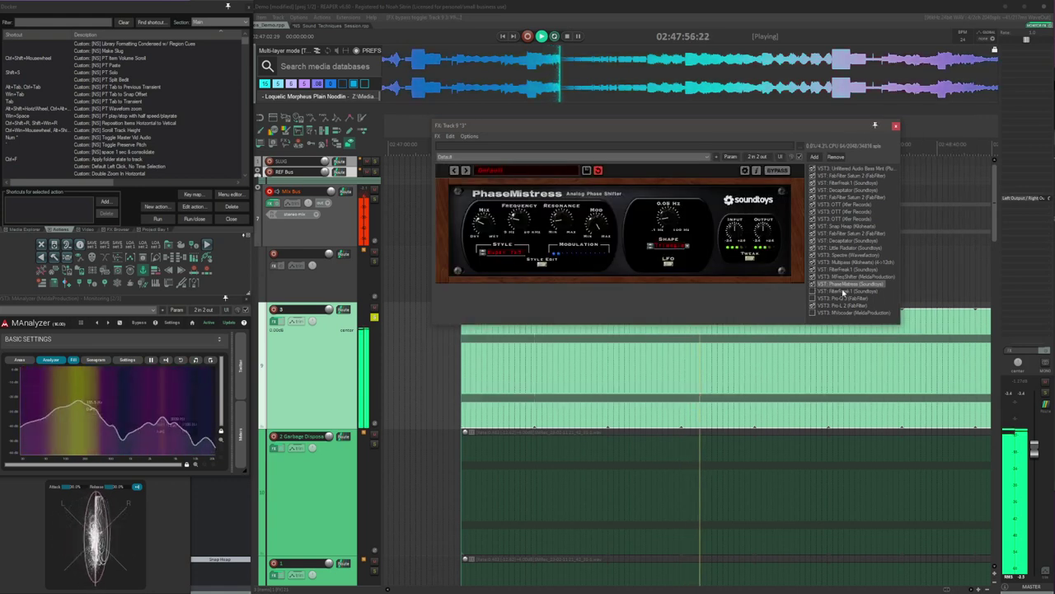
left_click(844, 291)
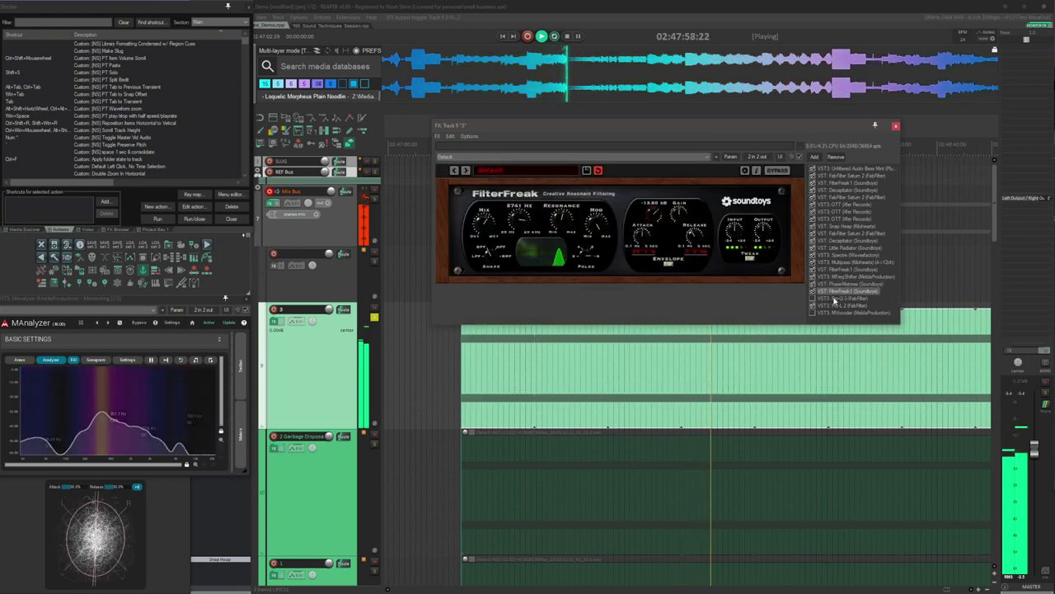
- Enable Pro-Q 3 and open the Pro-L 2 and MVocoder interfaces at the end of the chain
left_click(829, 298)
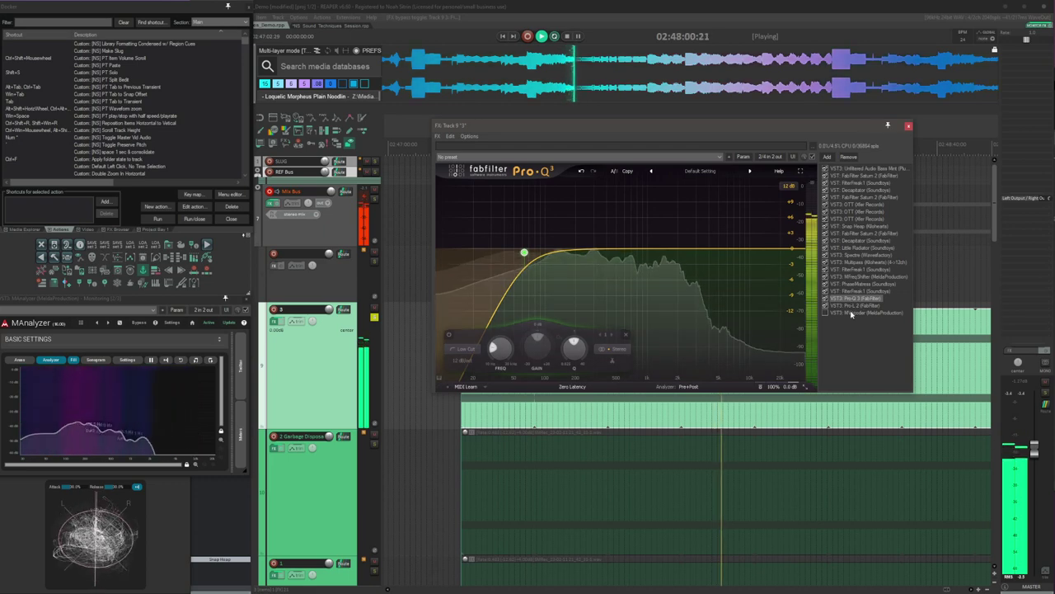
left_click(836, 306)
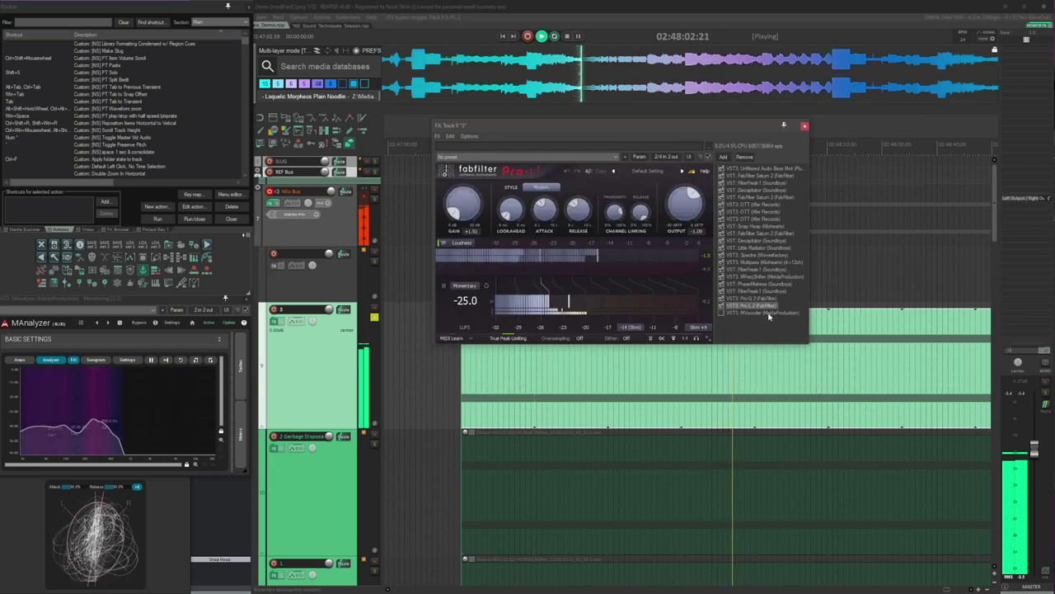
left_click(770, 313)
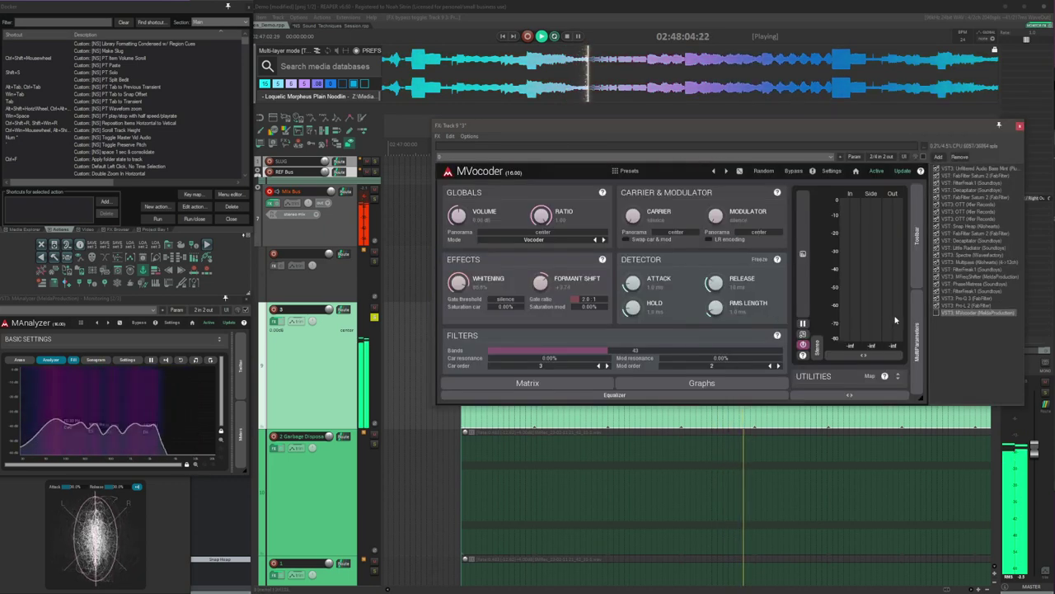